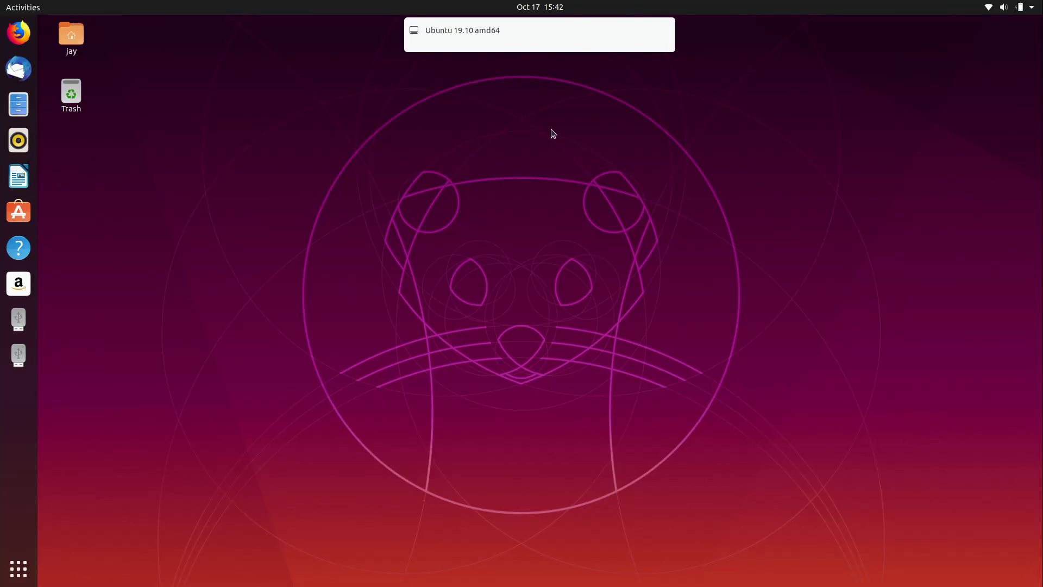
- Restart the laptop from the system menu's power options to reach the firmware boot menu
mouse_move(438, 43)
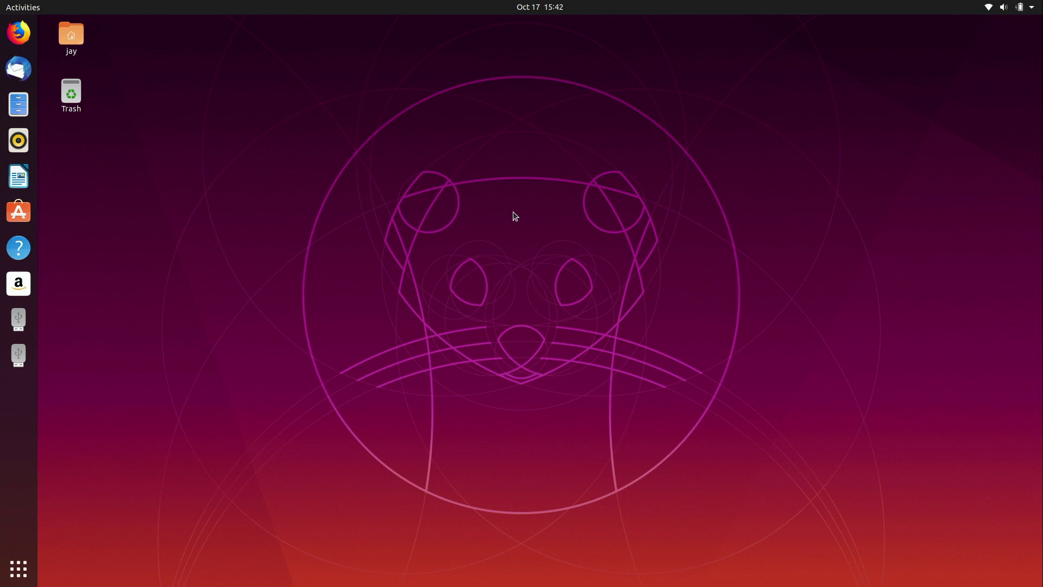
left_click(1031, 6)
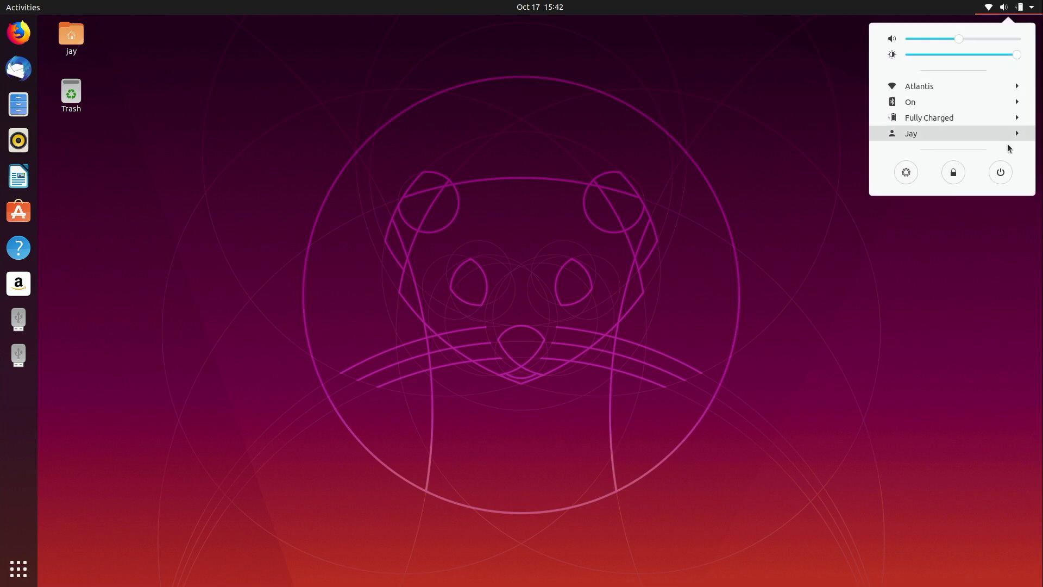
left_click(1000, 172)
left_click(548, 333)
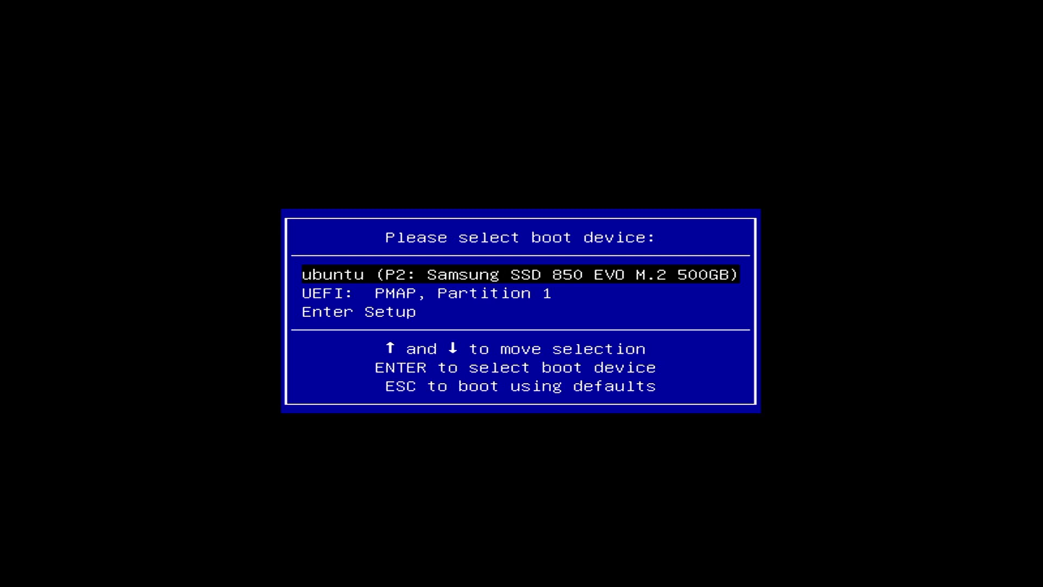
- Highlight the 'UEFI: PMAP, Partition 1' USB entry in the boot device list
key("Down")
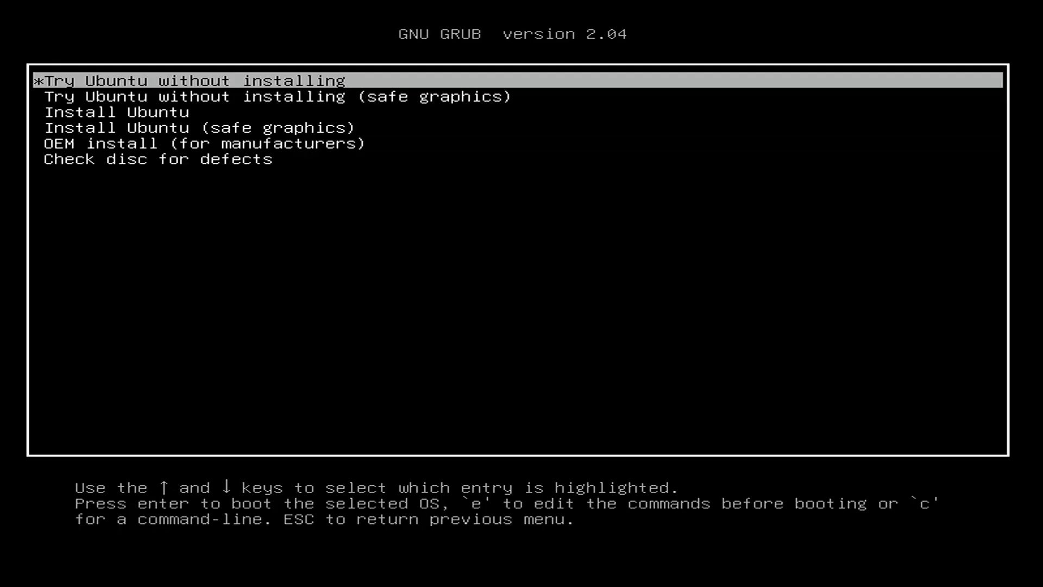
key("Down")
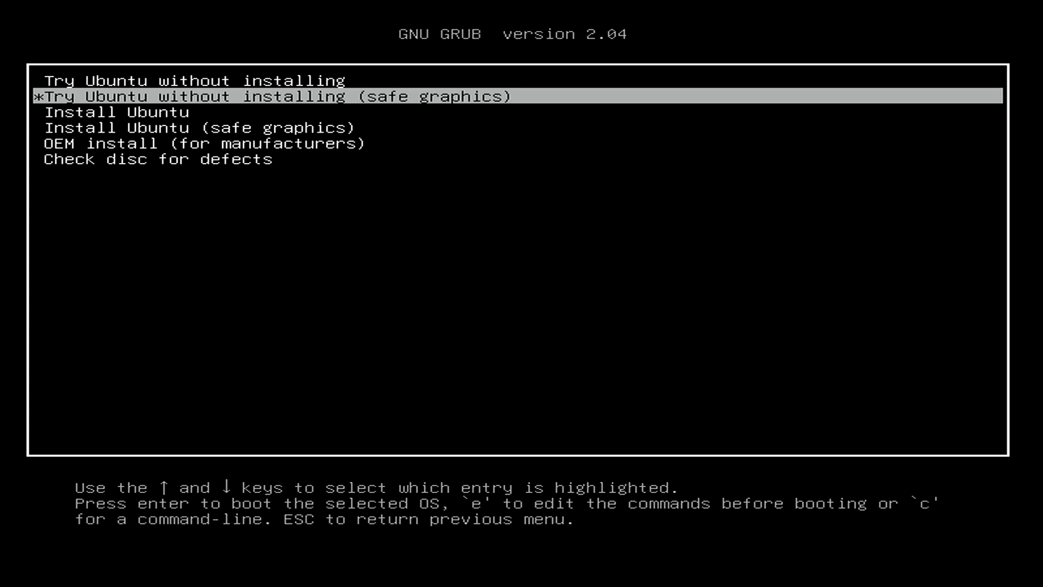
key("Down")
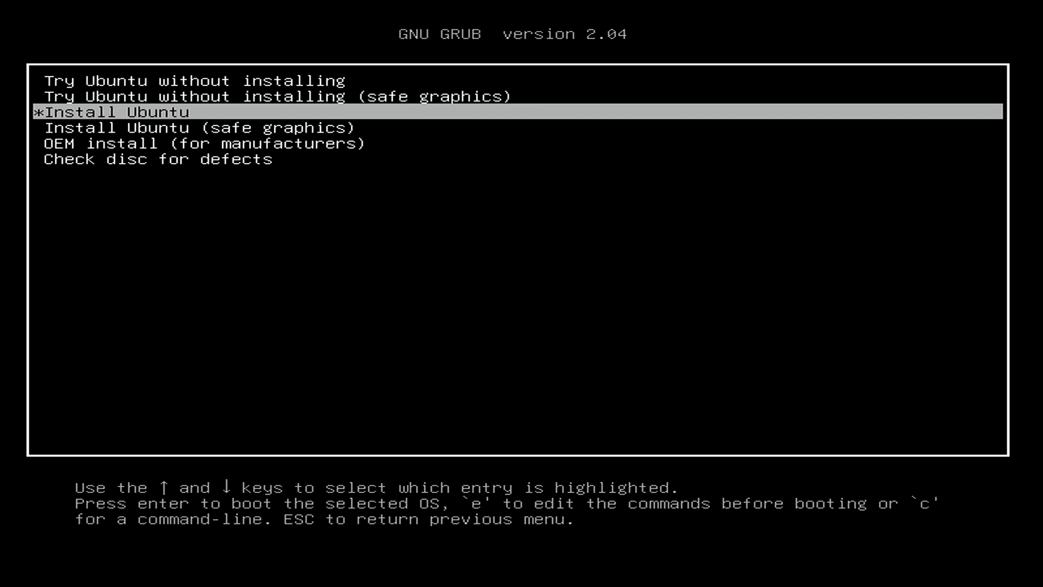
key("Up")
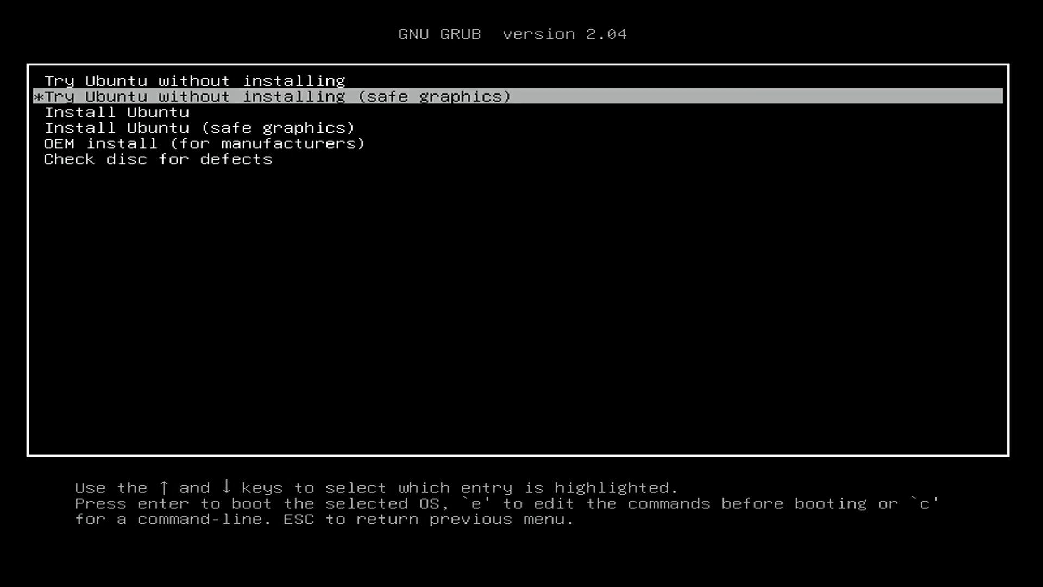
key("Up")
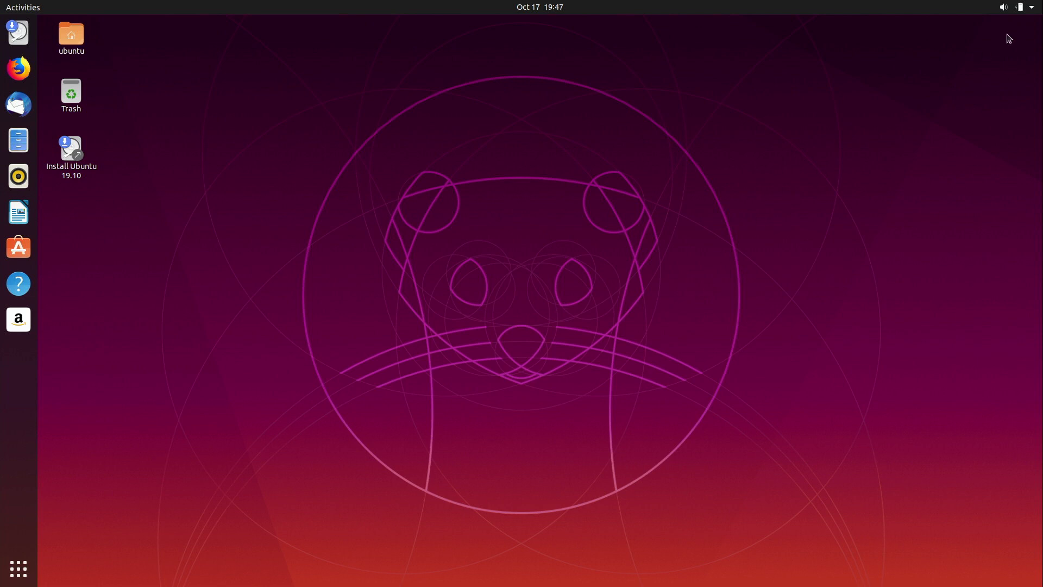
- Join the Atlantis wireless network from the system menu, entering its Wi-Fi password
left_click(1022, 8)
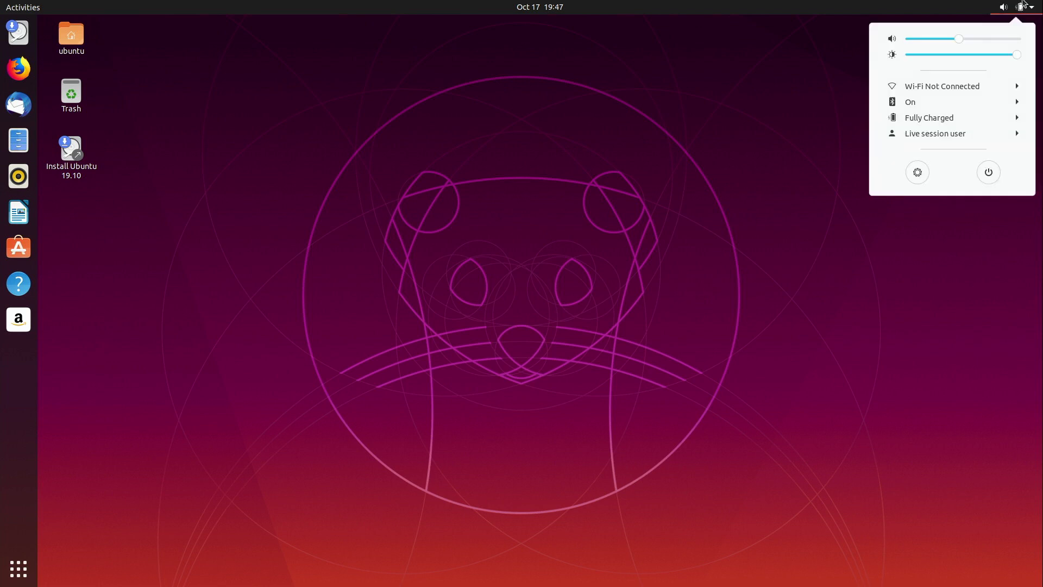
left_click(936, 89)
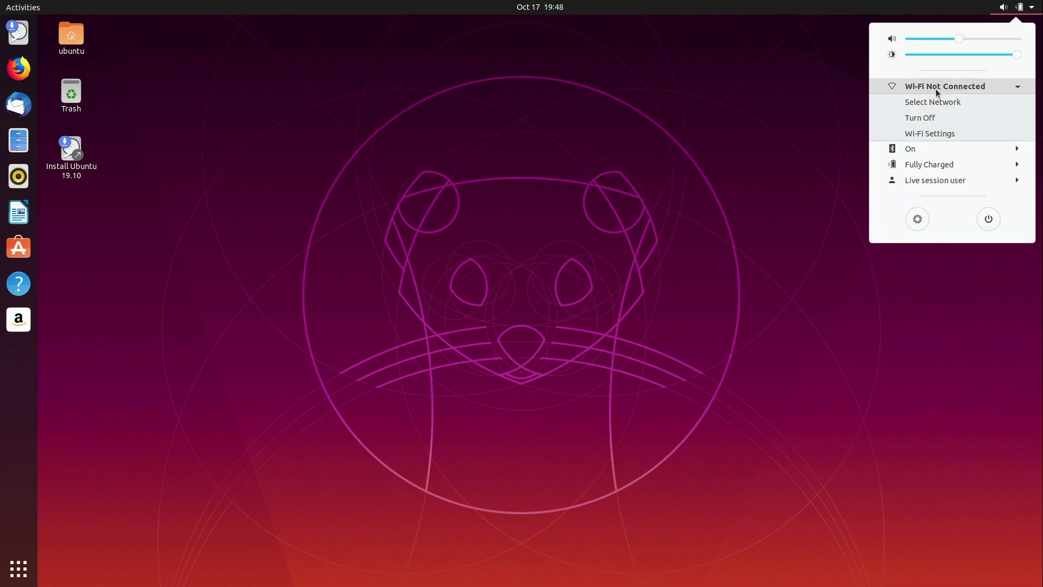
left_click(929, 102)
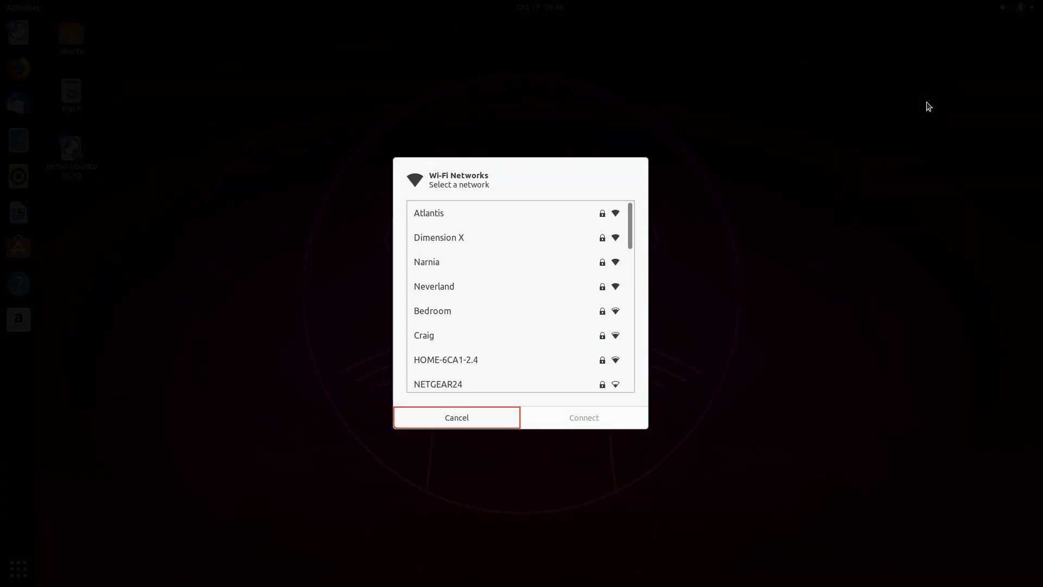
left_click(462, 220)
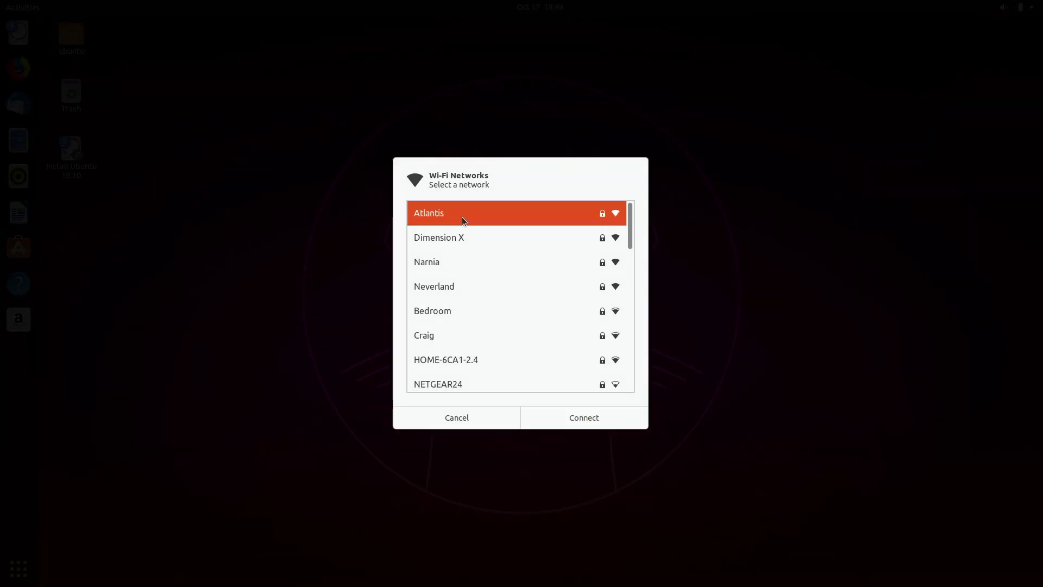
left_click(591, 421)
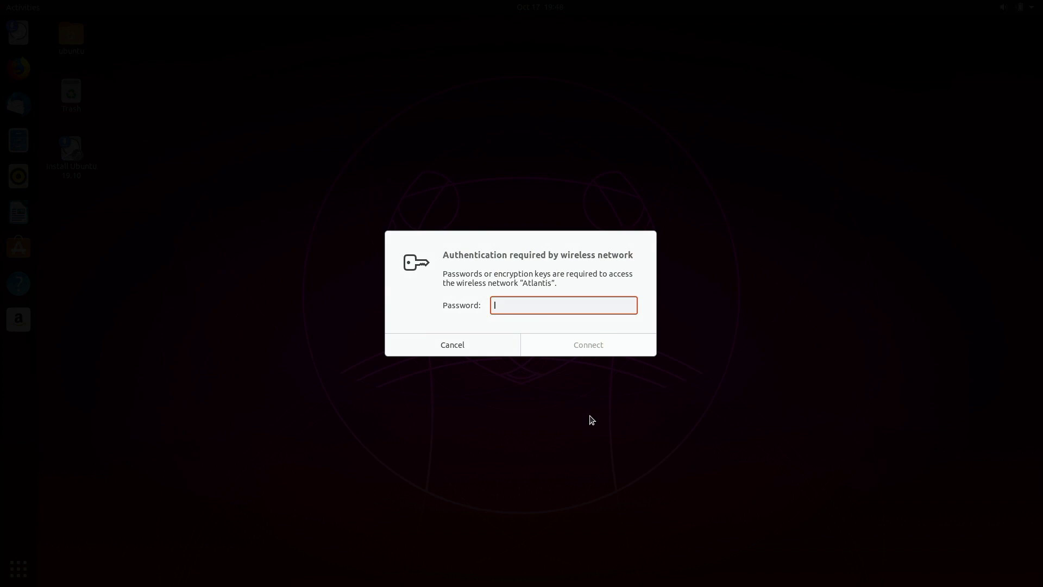
type("●●●●●●●●●●●●●●●●●●●")
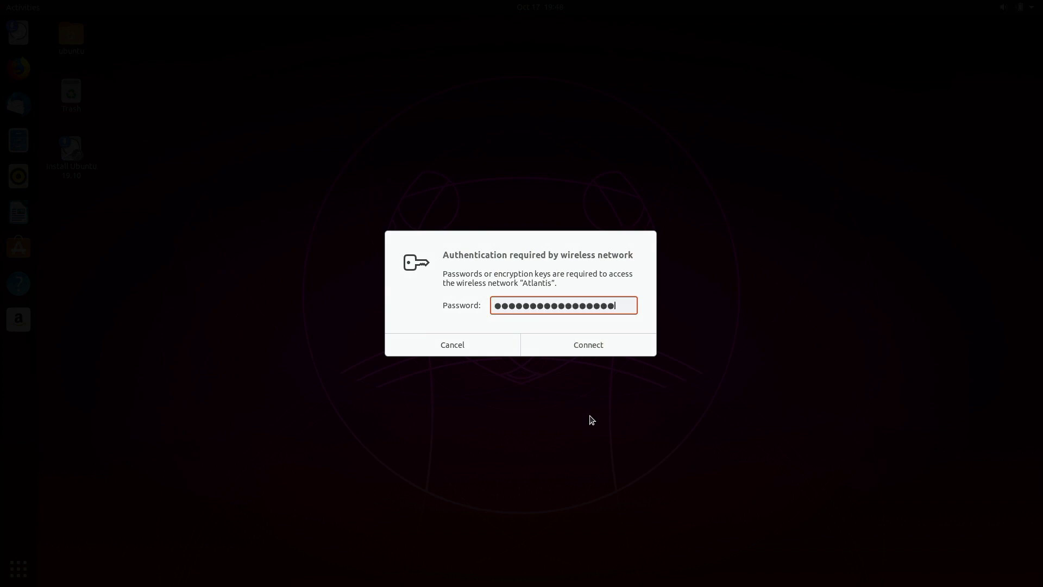
left_click(593, 350)
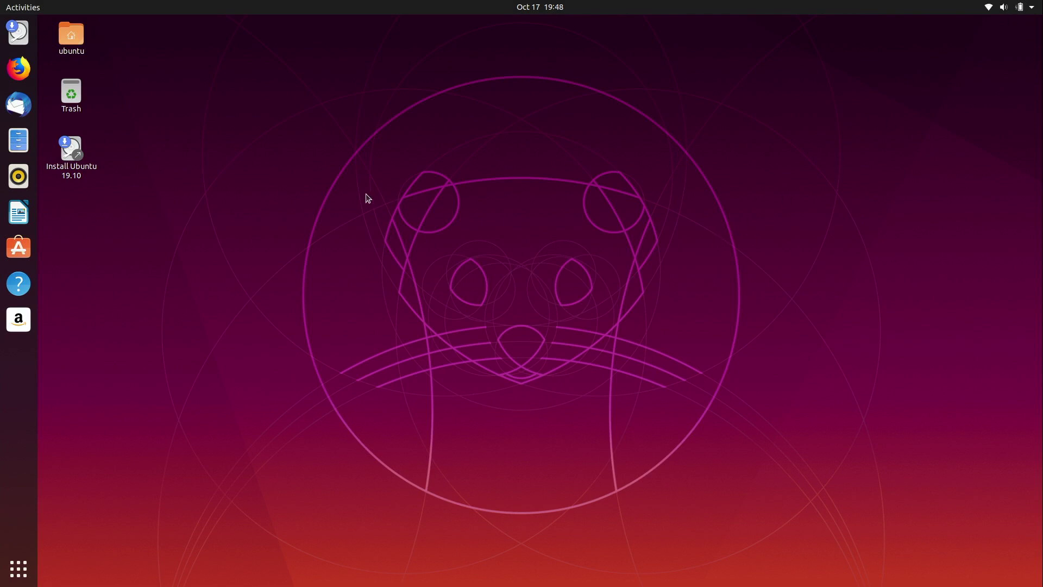
left_click(19, 69)
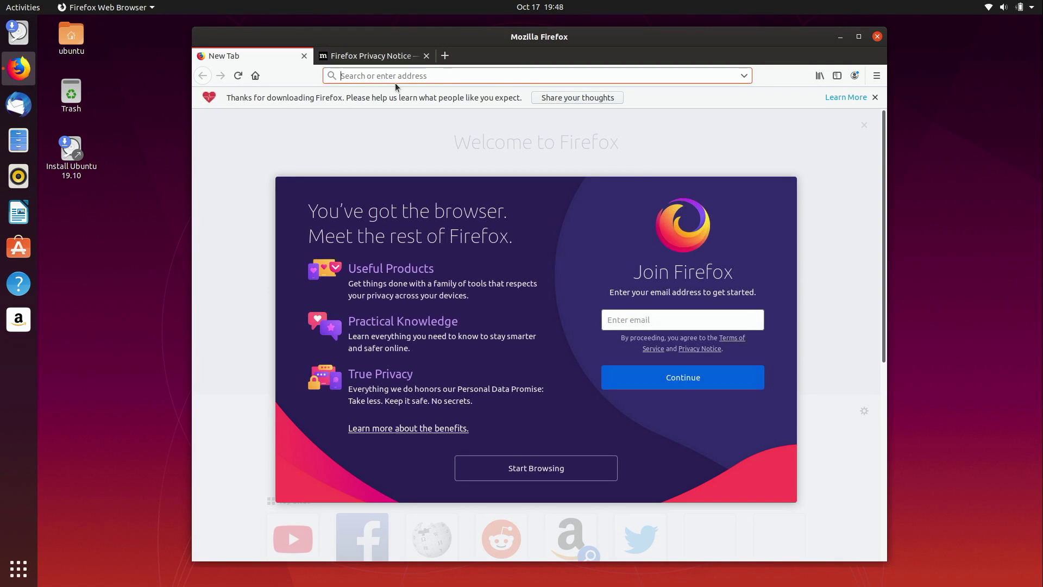
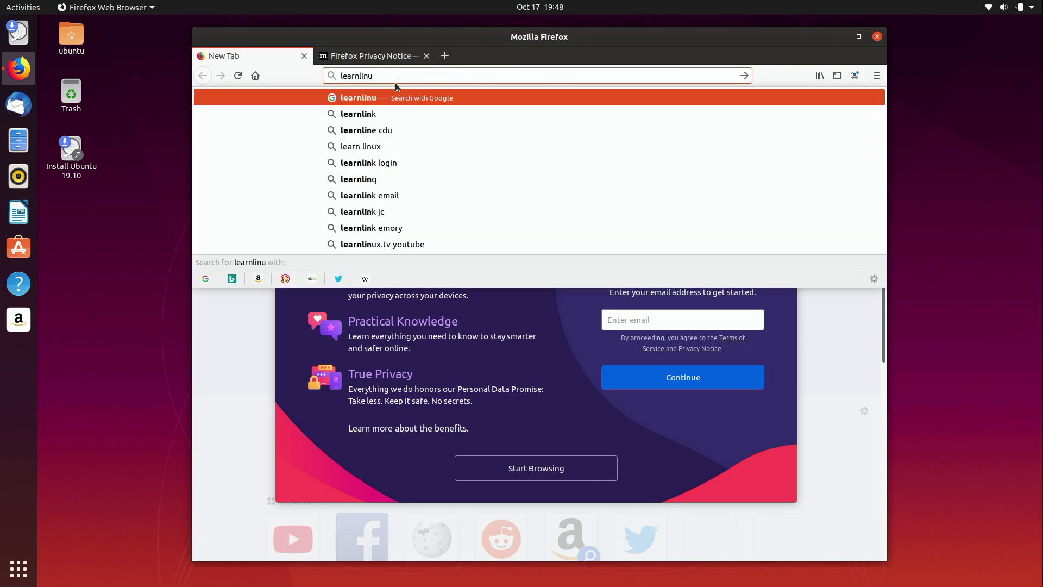
key("Return")
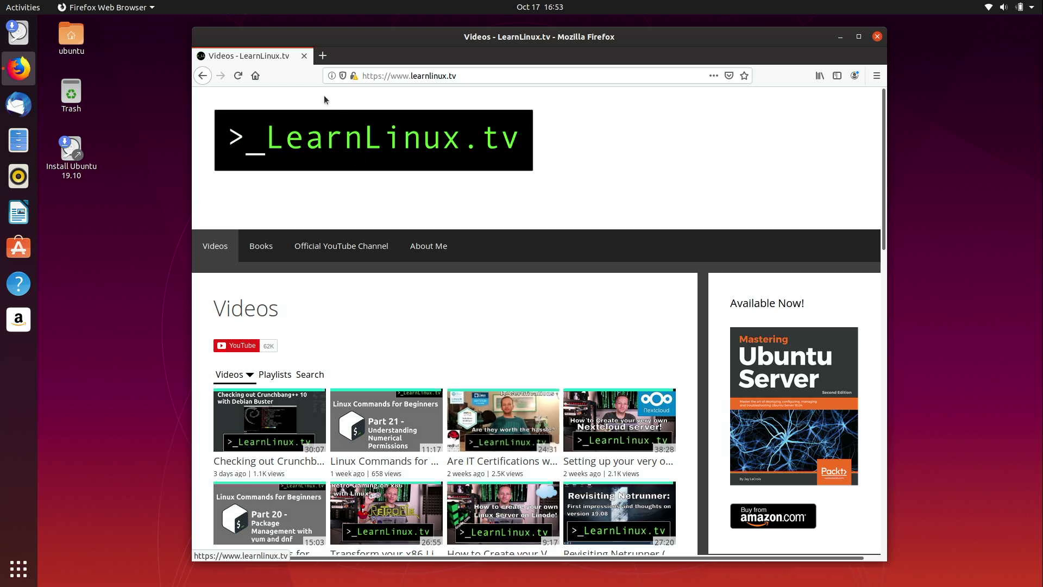
left_click(304, 56)
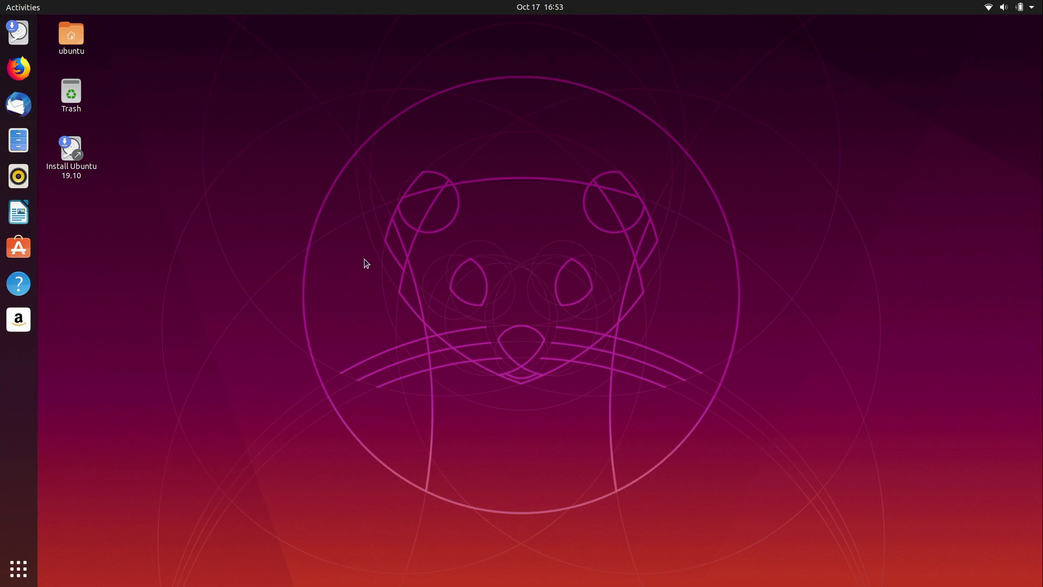
- Launch the Install Ubuntu 19.10 icon on the desktop
left_click(71, 157)
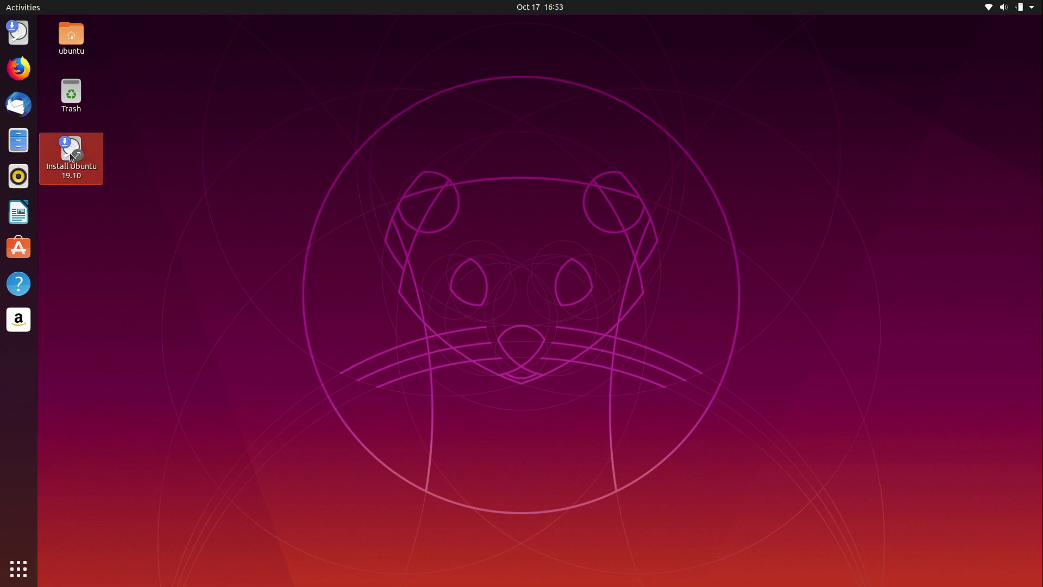
left_click(71, 157)
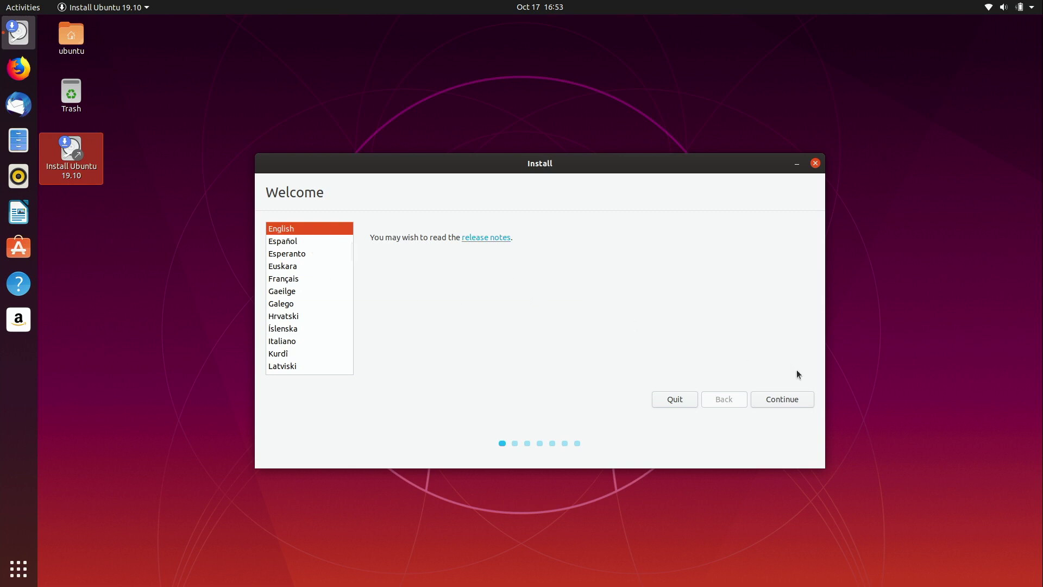
- Keep English, test the English (US) keyboard layout by typing 'test', and accept it
left_click(794, 402)
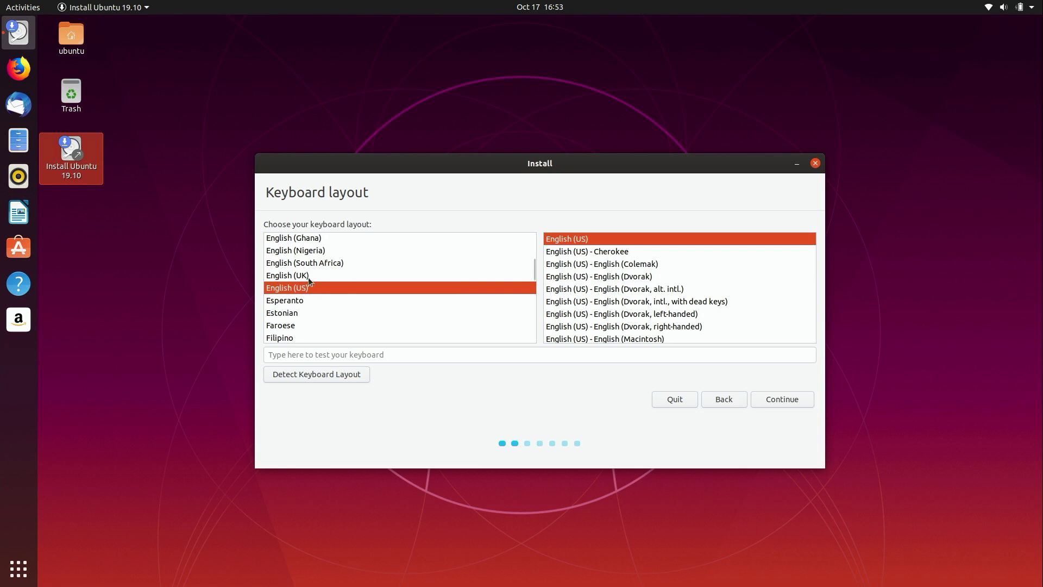
left_click(367, 356)
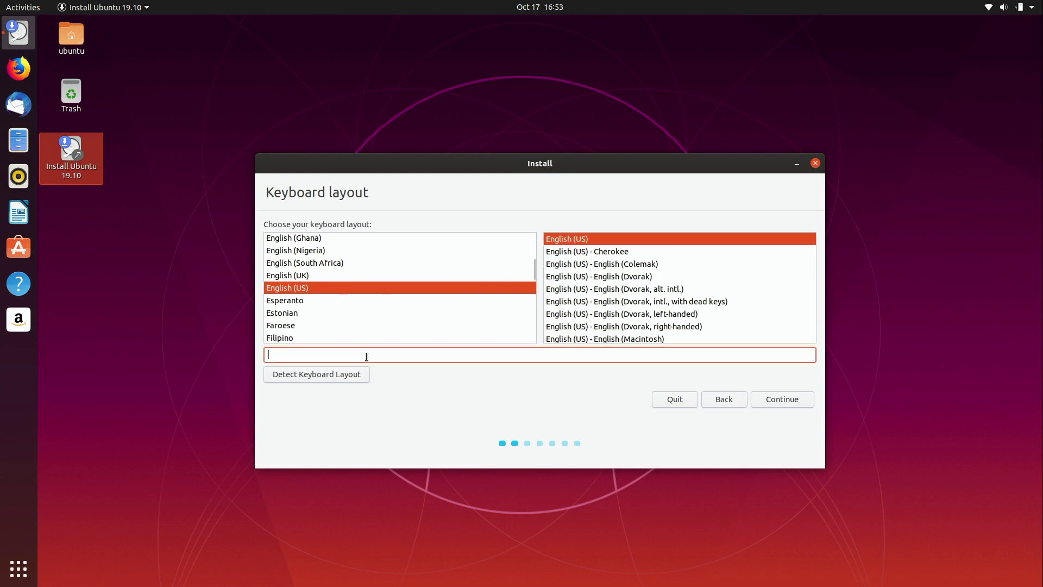
type("test")
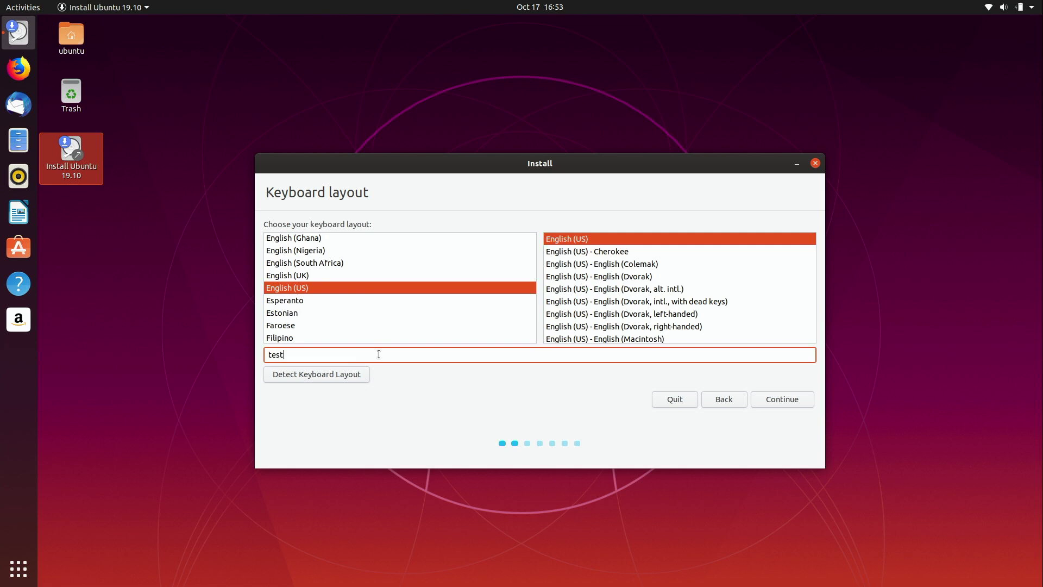
left_click(778, 399)
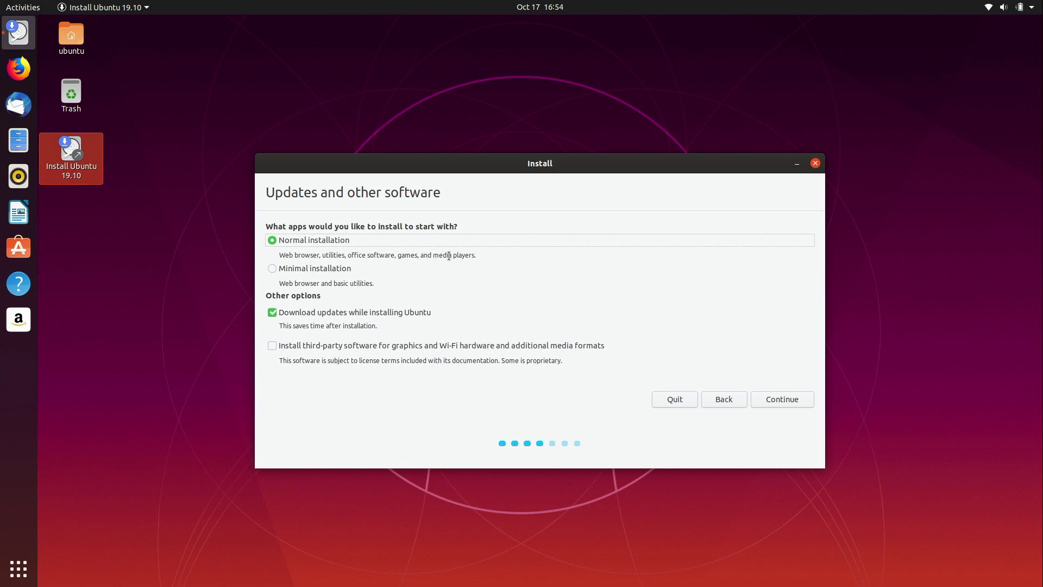
- Keep Normal installation with update downloads and third-party software both turned off, then continue
left_click(279, 272)
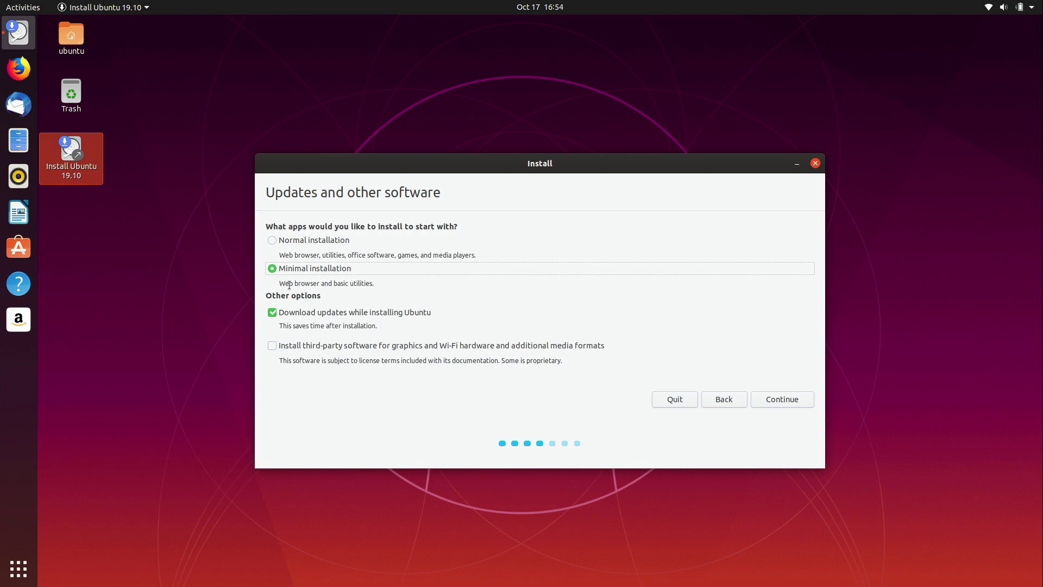
left_click(272, 240)
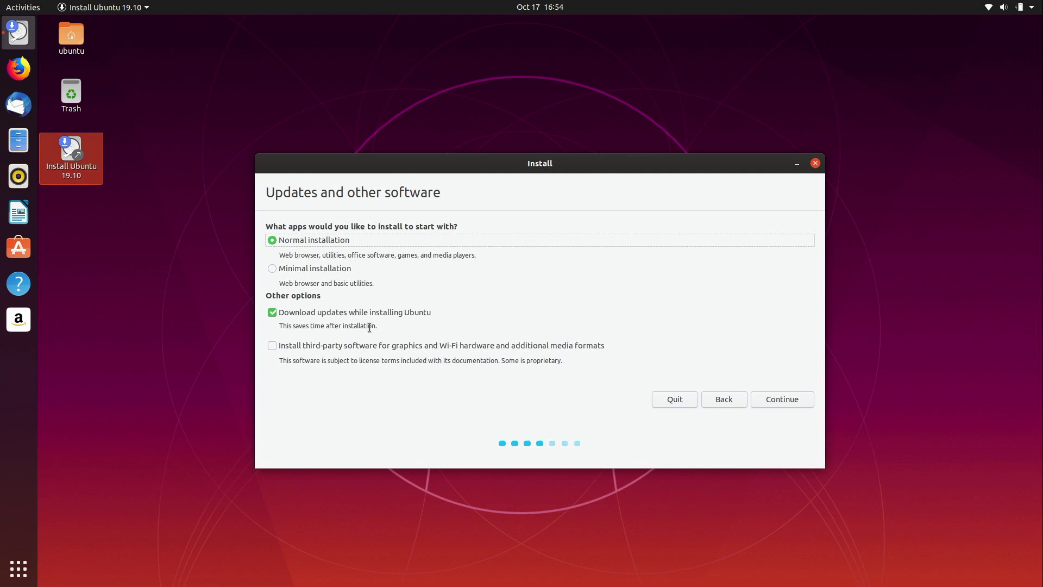
left_click(272, 313)
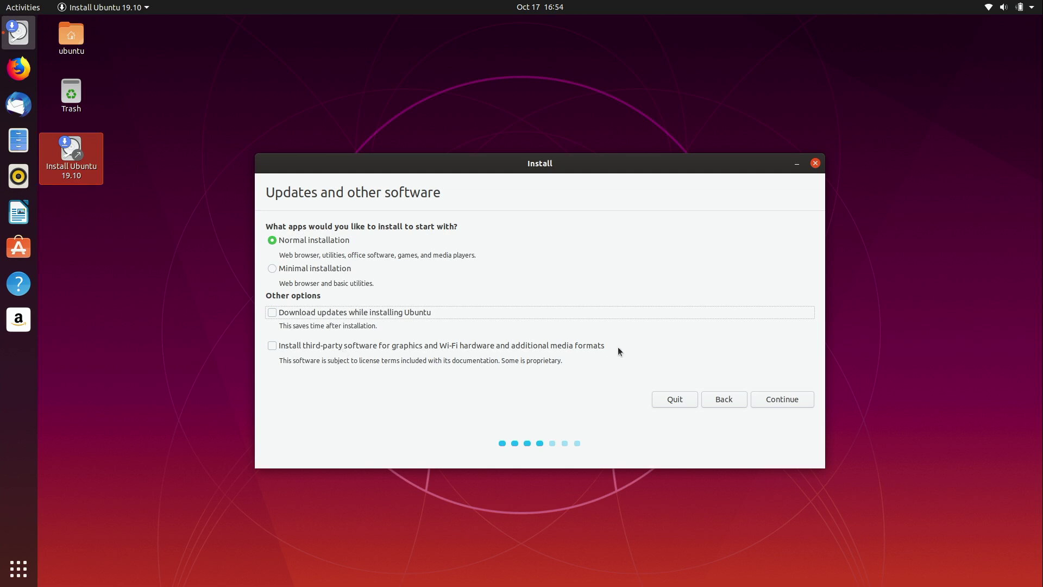
left_click(272, 347)
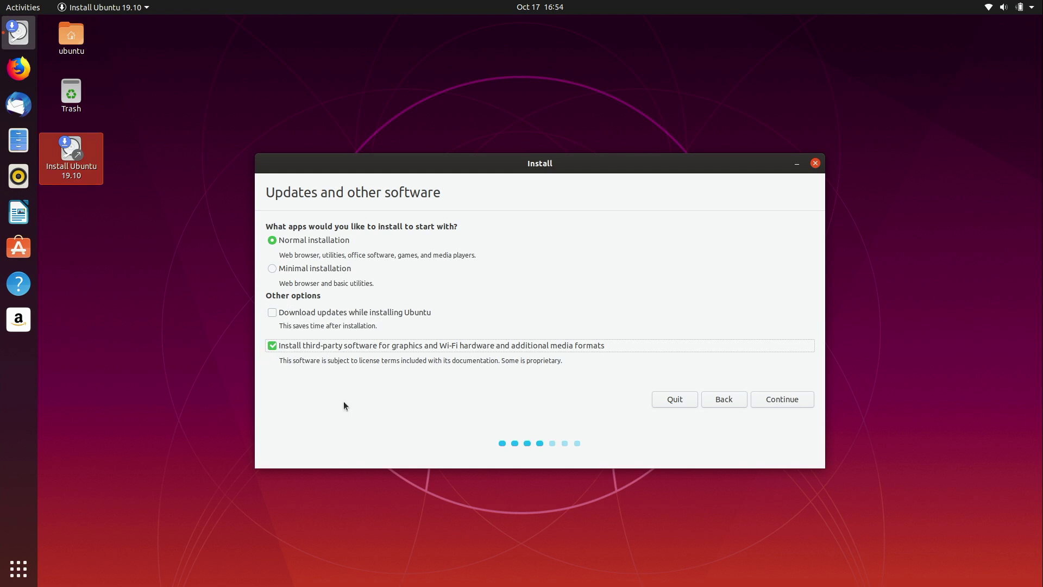
left_click(273, 346)
left_click(790, 400)
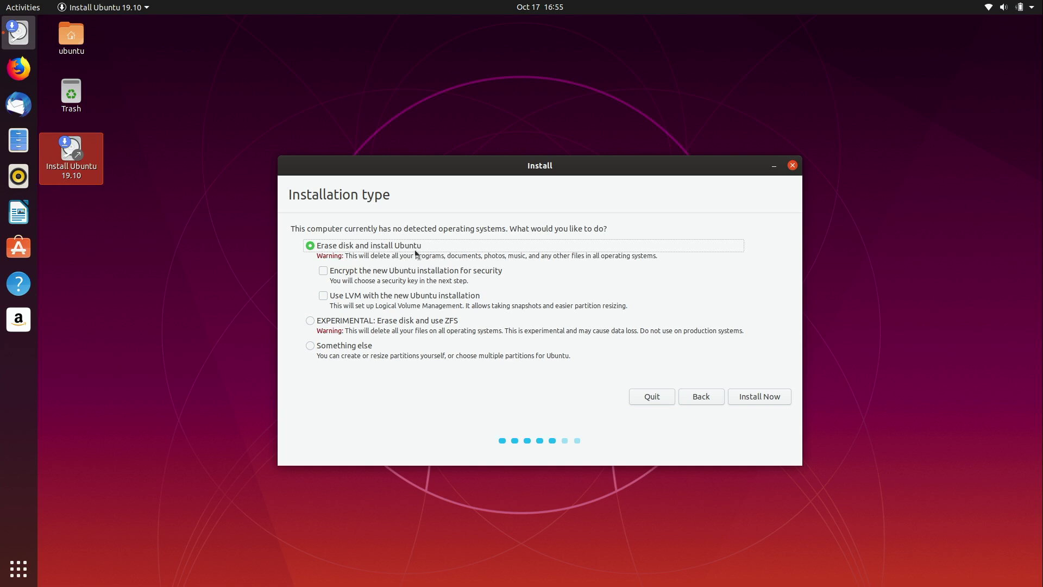
left_click(323, 271)
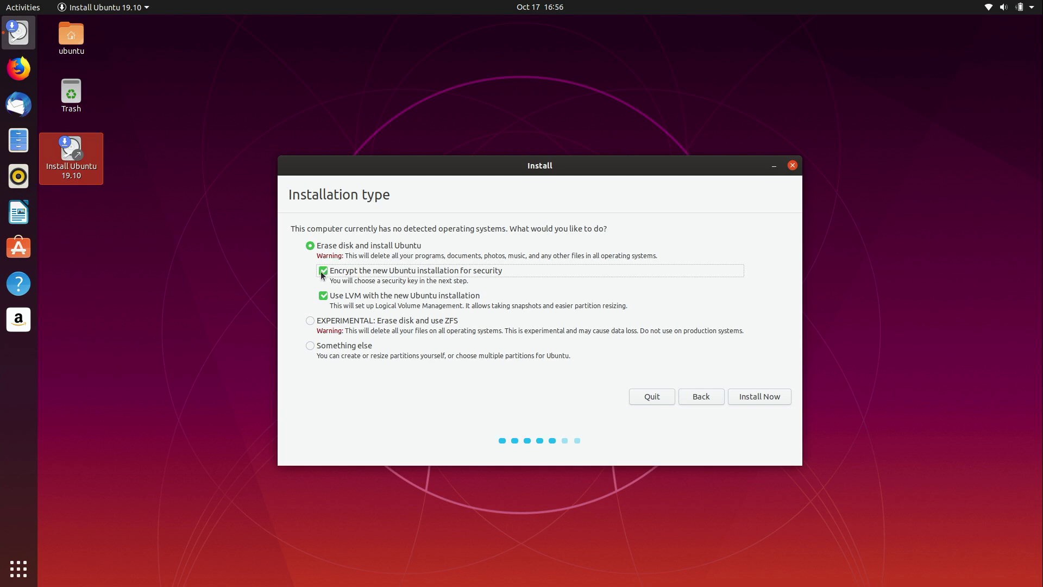
left_click(322, 273)
- Turn off LVM, keep Erase disk and install Ubuntu, and confirm writing changes to disk
left_click(326, 296)
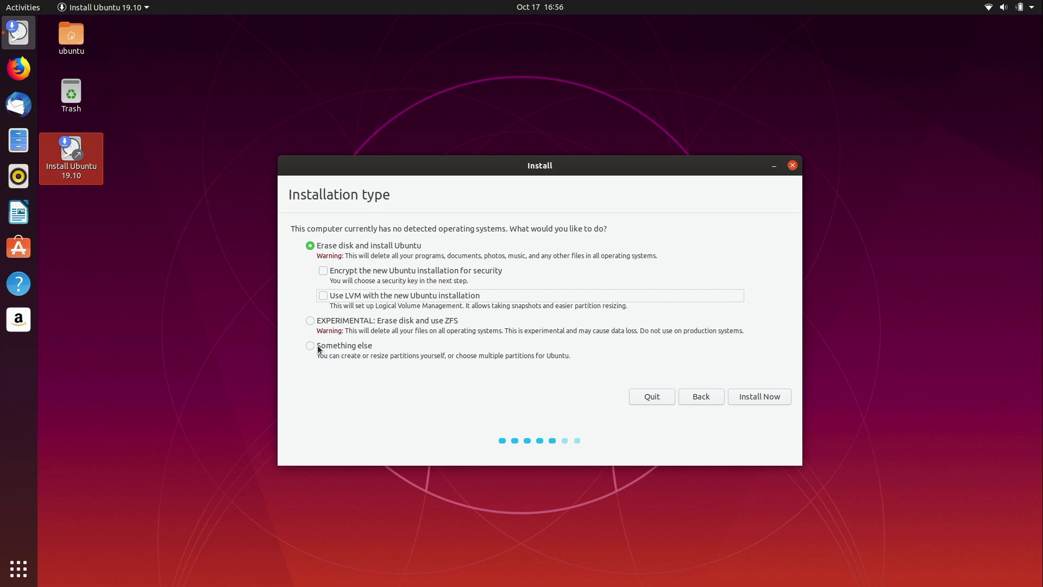
left_click(312, 348)
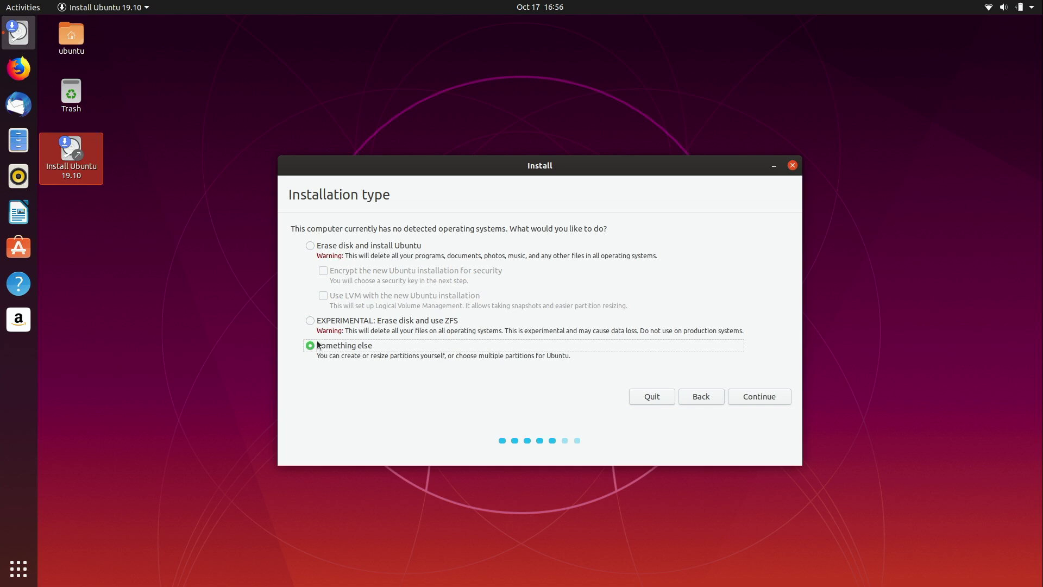
left_click(311, 246)
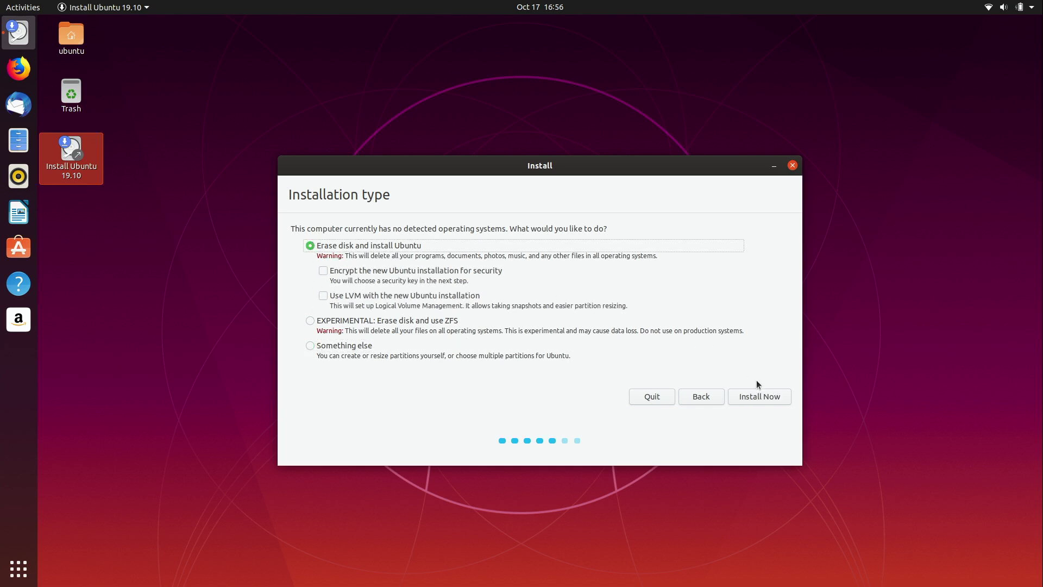
left_click(761, 400)
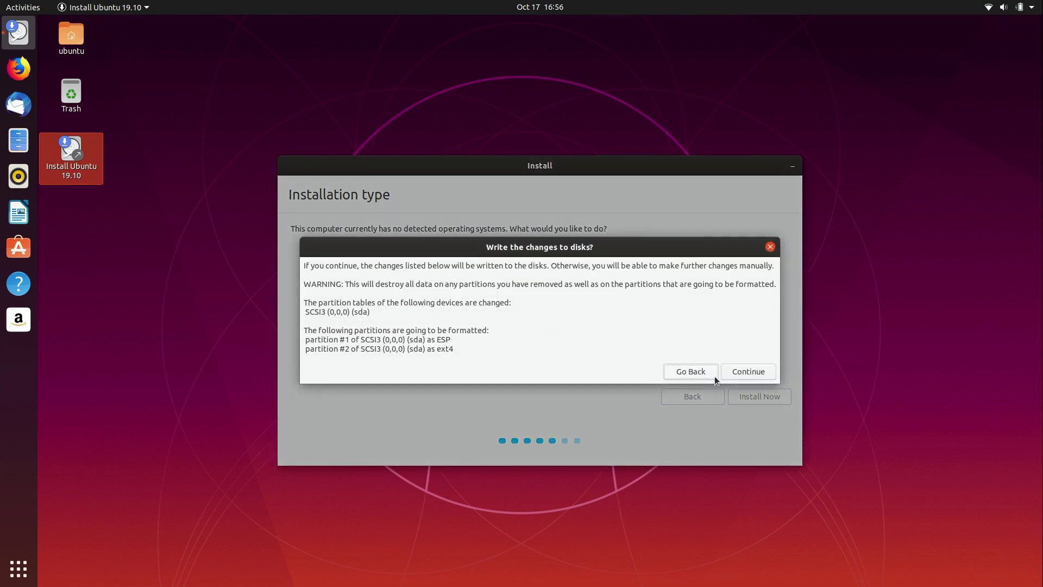
left_click(748, 372)
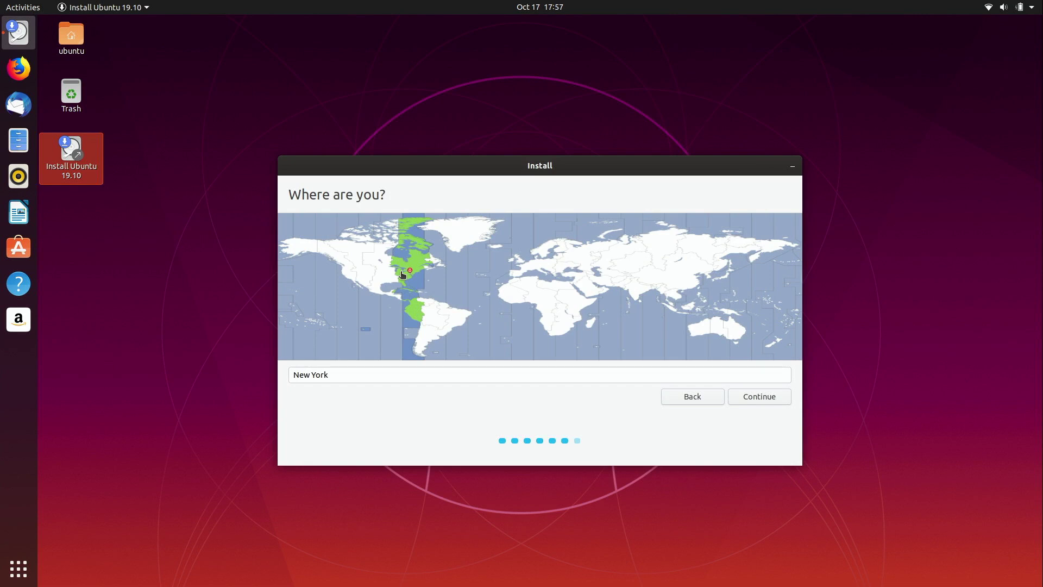
- Pick Detroit on the timezone map as the location
left_click(402, 274)
- Accept Detroit, enter the user's name and account password twice, and start installing
left_click(755, 395)
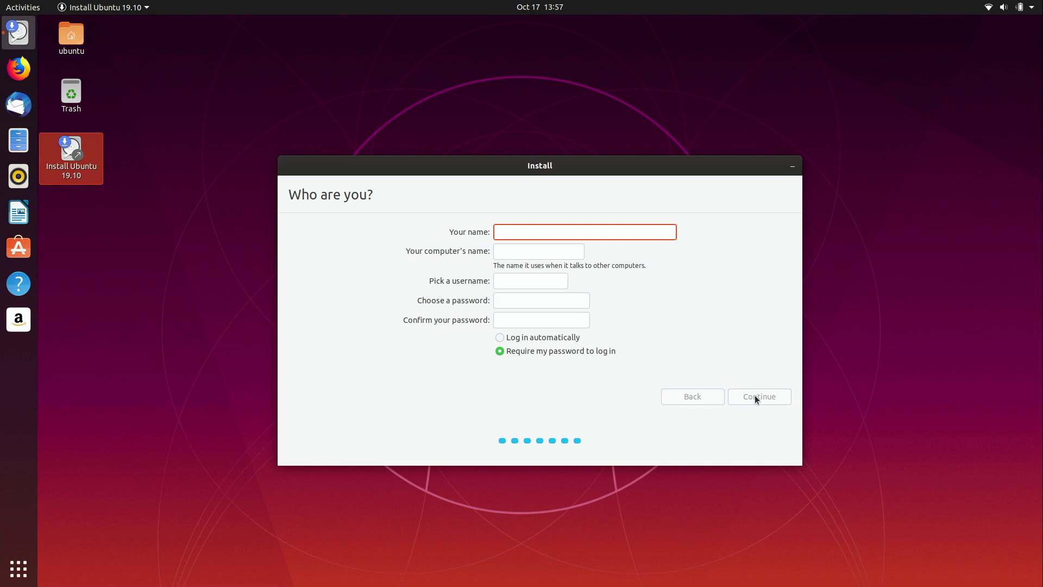
type("Jay")
key("Tab")
key("Tab")
key("Tab")
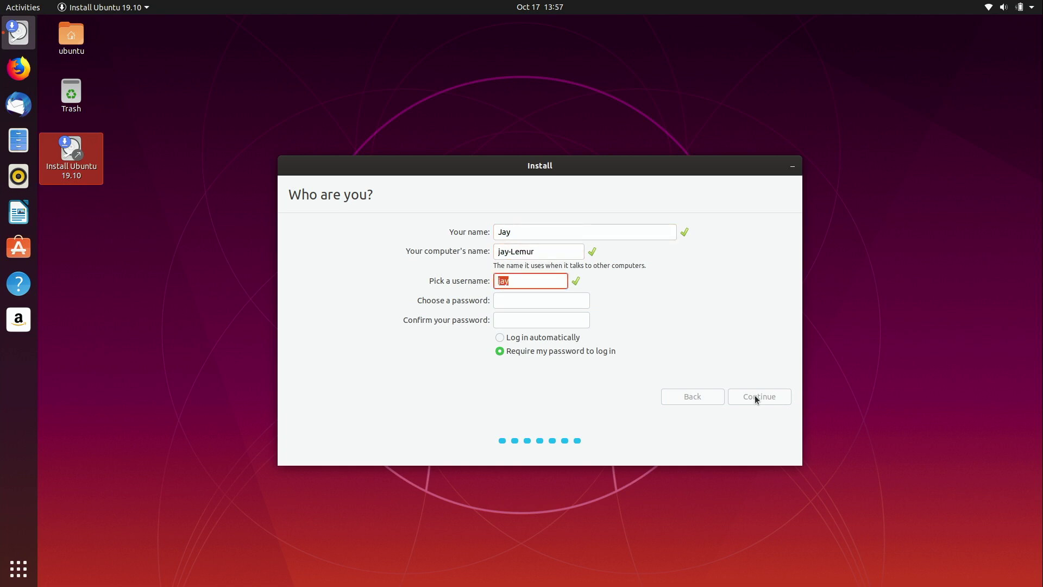
type("*********")
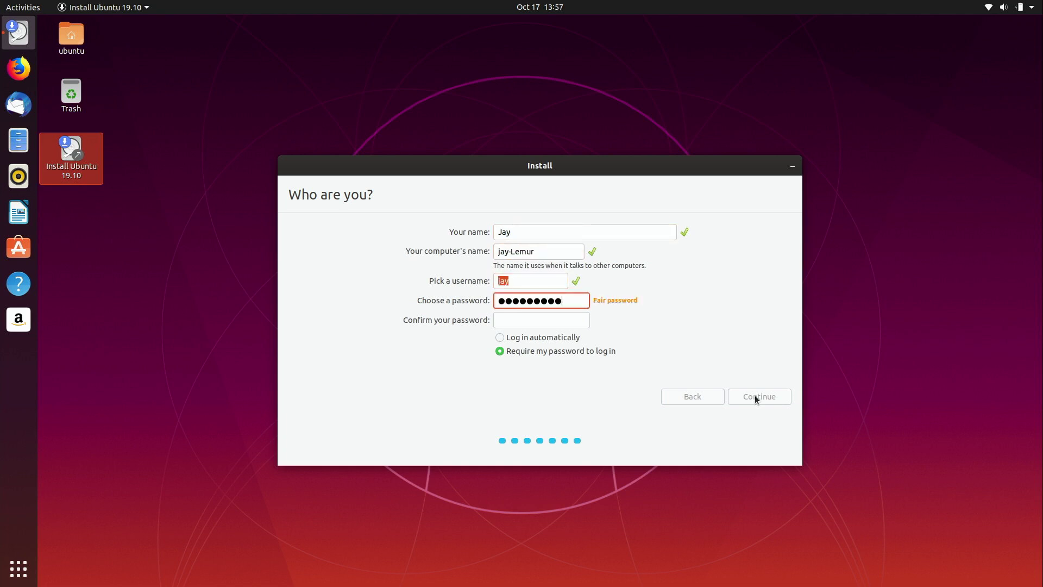
key("Tab")
type("*********")
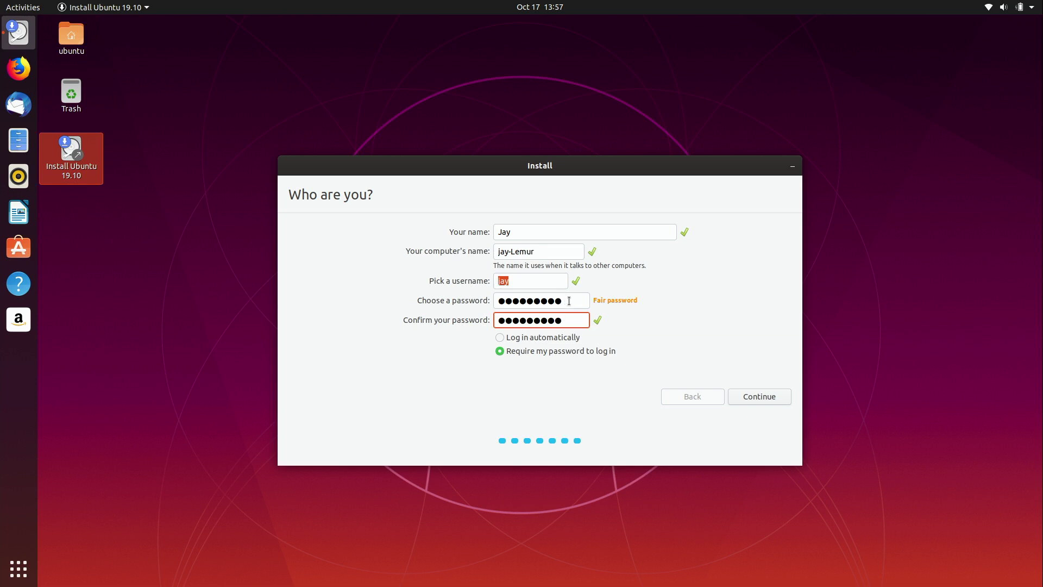
left_click(759, 397)
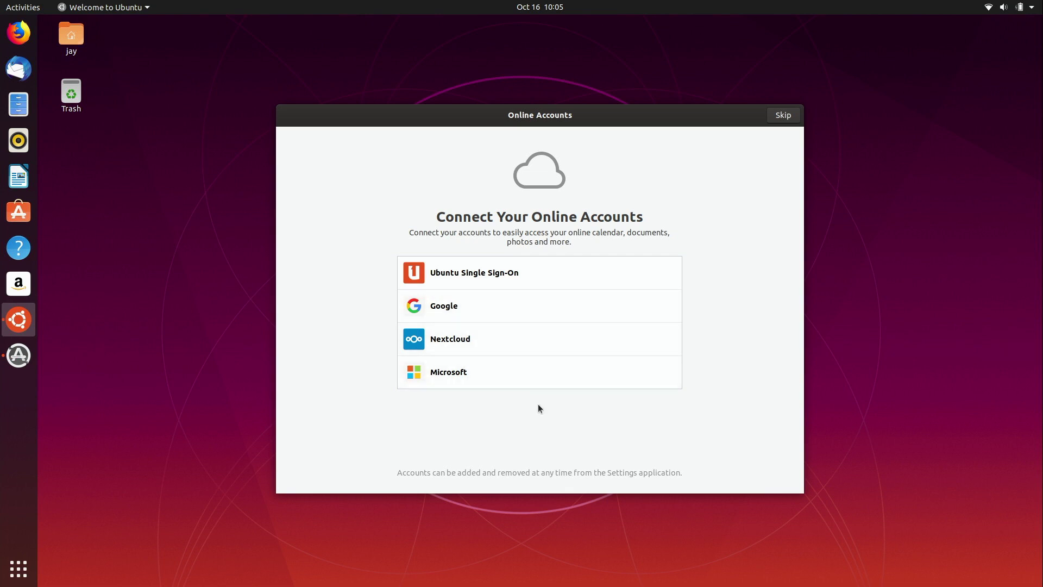
- Skip the Online Accounts page without connecting Google, Nextcloud or Microsoft
left_click(788, 118)
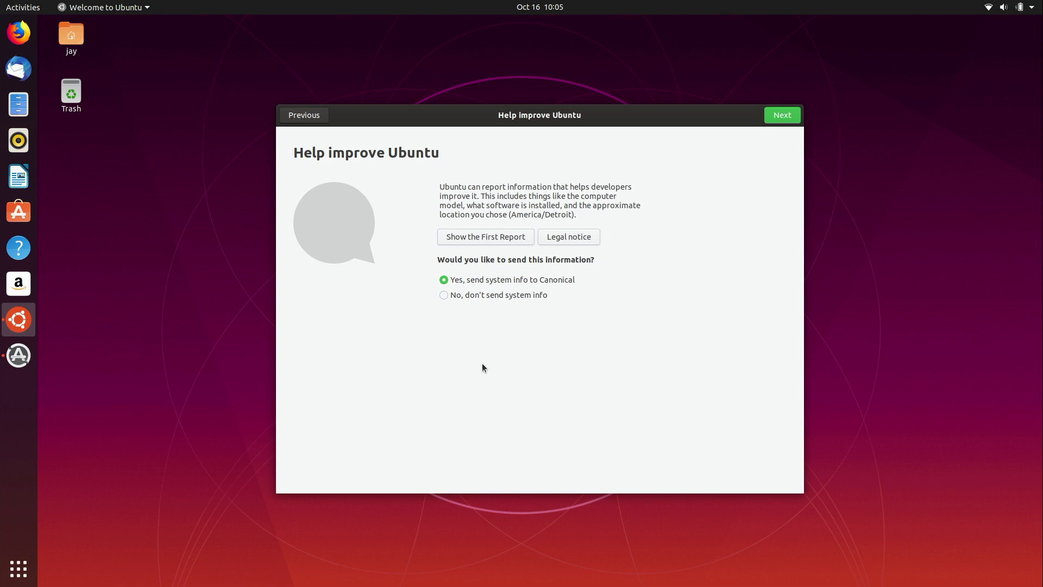
- Review the system information report that would be sent to Ubuntu
left_click(494, 236)
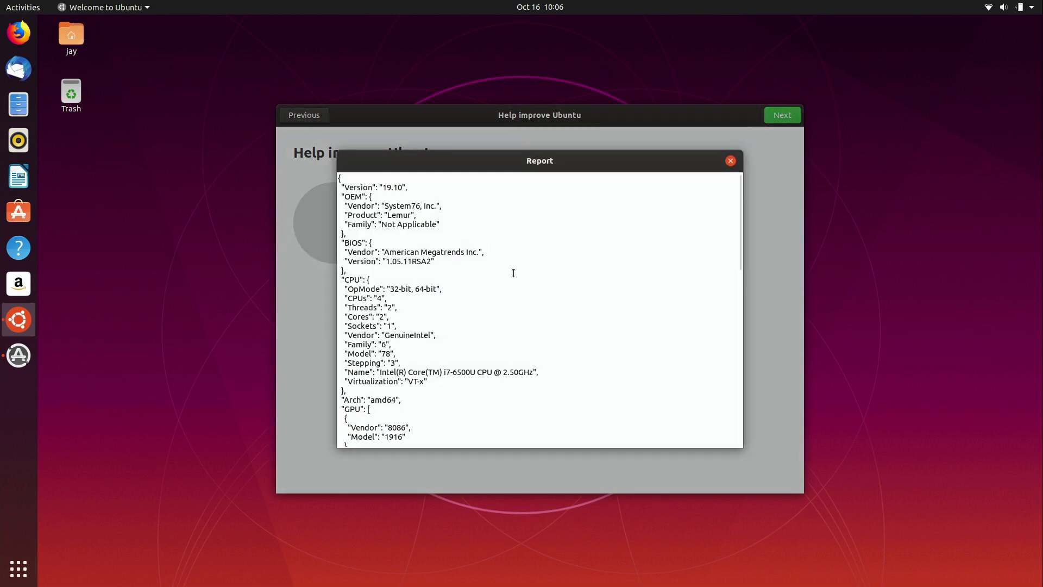
scroll(514, 272, "down", 5)
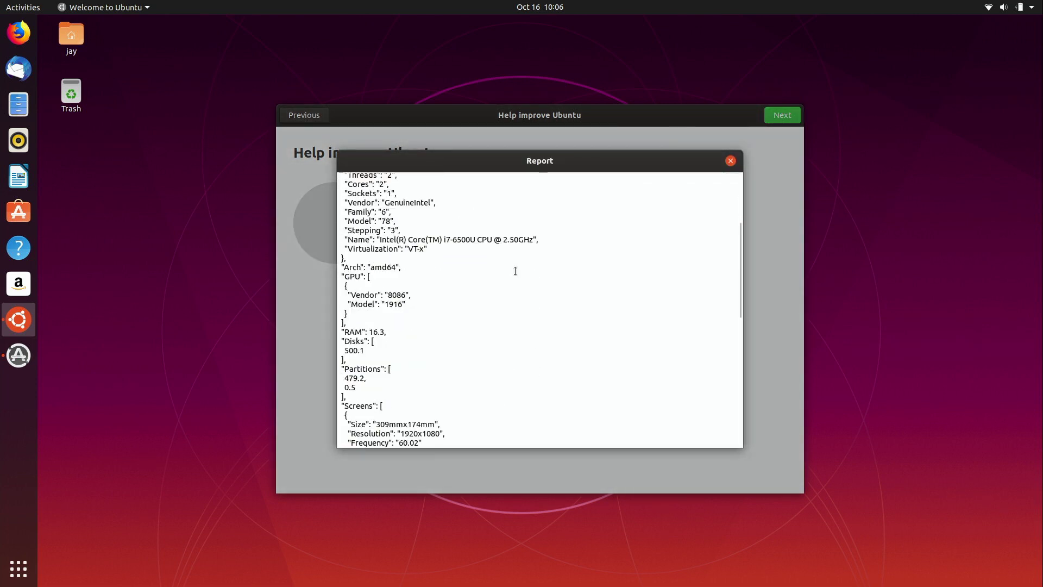
scroll(516, 271, "down", 15)
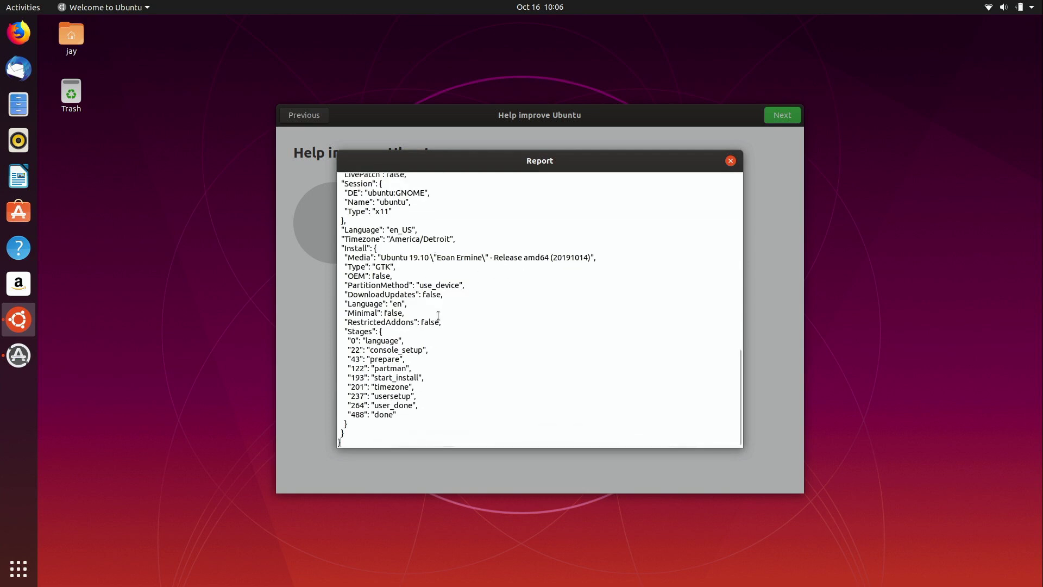
scroll(438, 315, "up", 15)
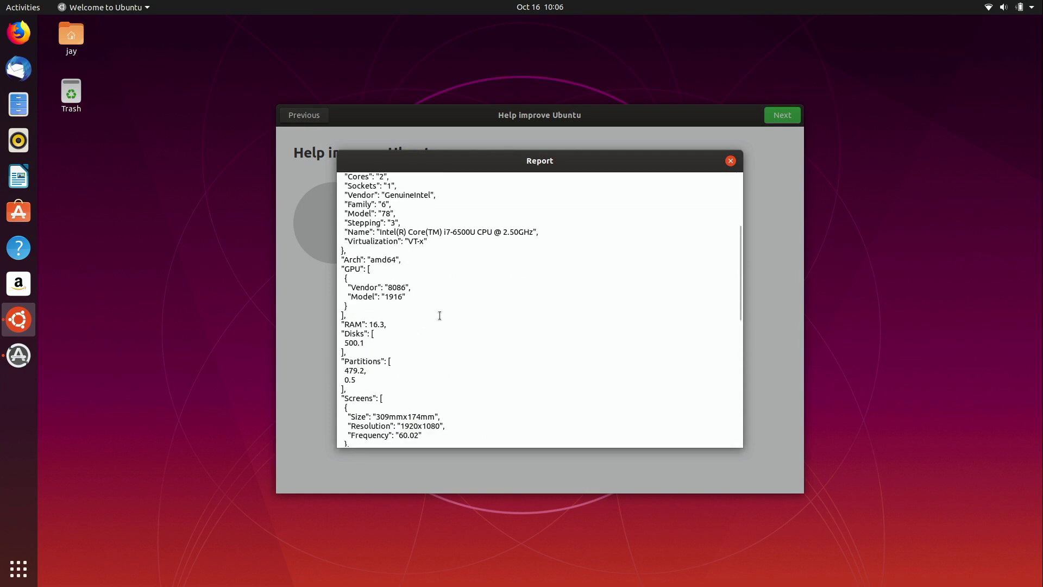
scroll(440, 316, "up", 5)
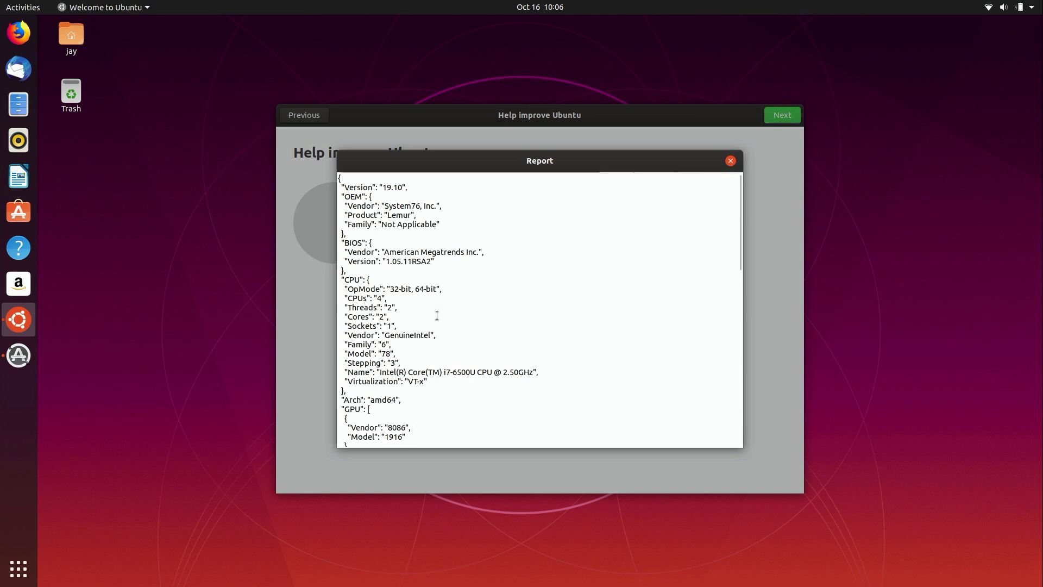
- Close the report and continue past Help Improve Ubuntu and Privacy, leaving Location Services off
left_click(731, 160)
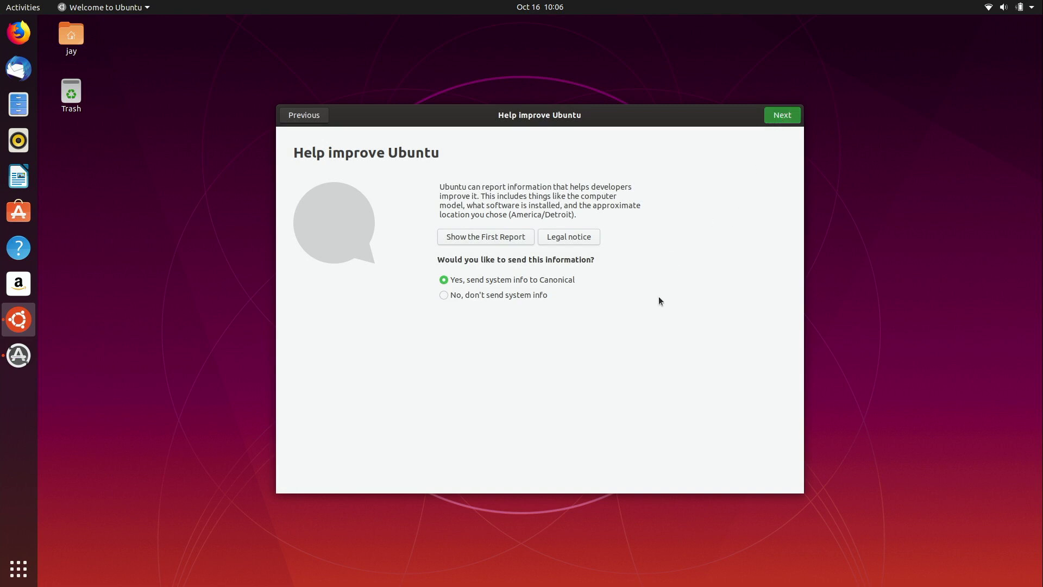
key("Return")
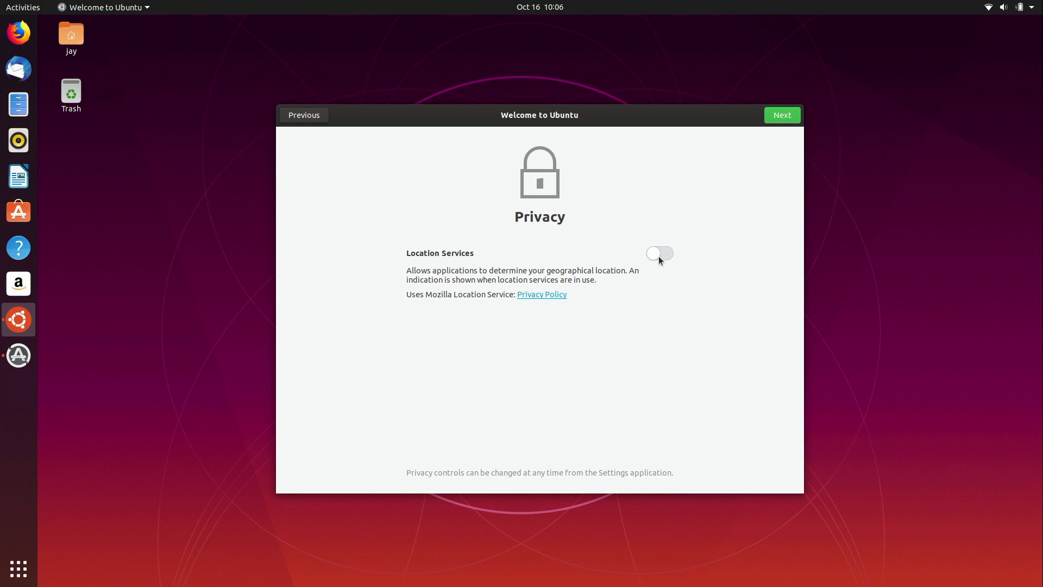
left_click(784, 120)
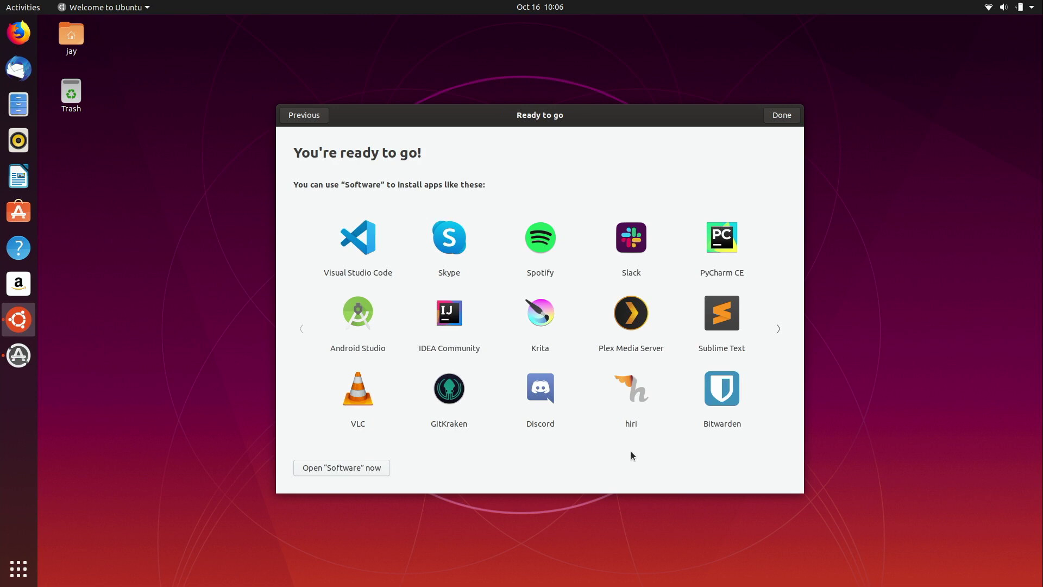
- Install Slack from the suggested apps, authenticating with the account password
left_click(636, 247)
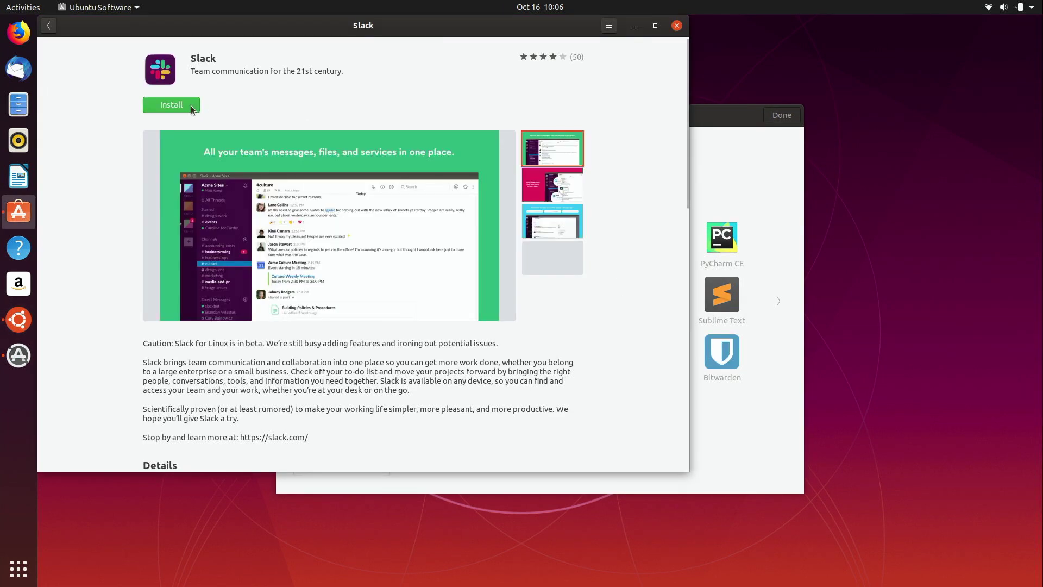
left_click(190, 106)
type("*********")
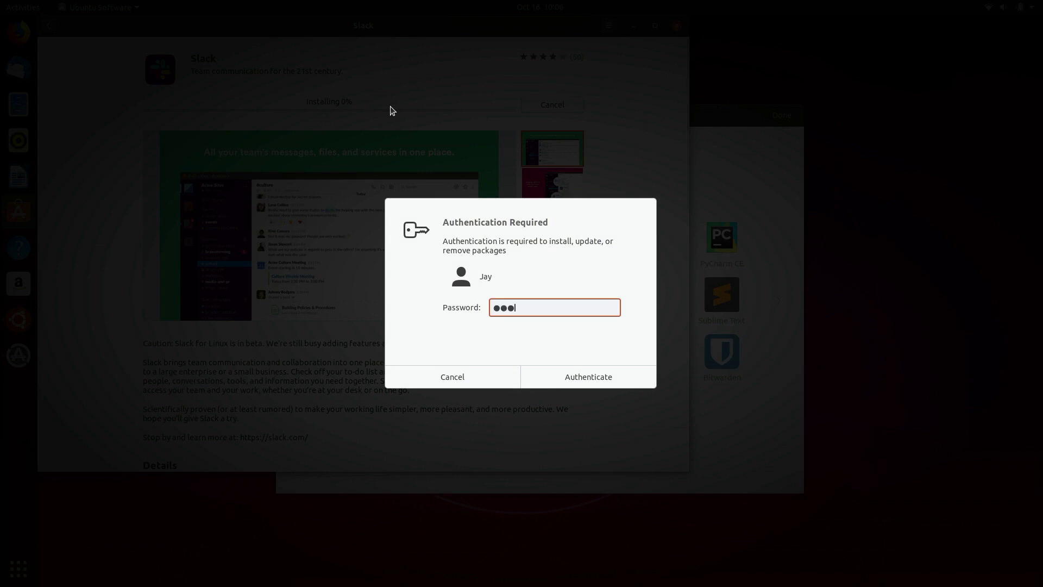
left_click(601, 367)
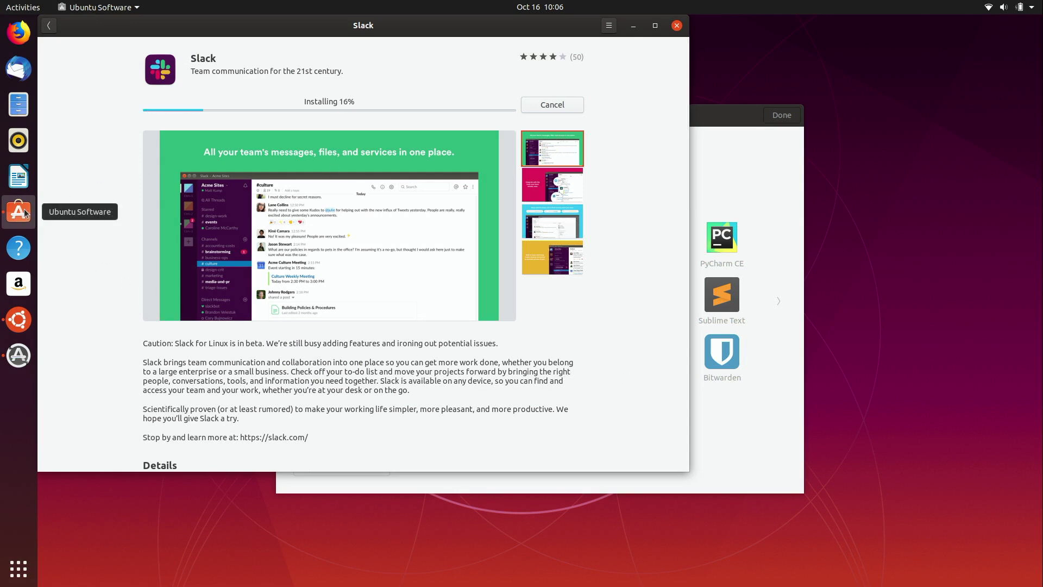
- Close the newly launched Slack sign-in window and the Ubuntu Software store
left_click(719, 122)
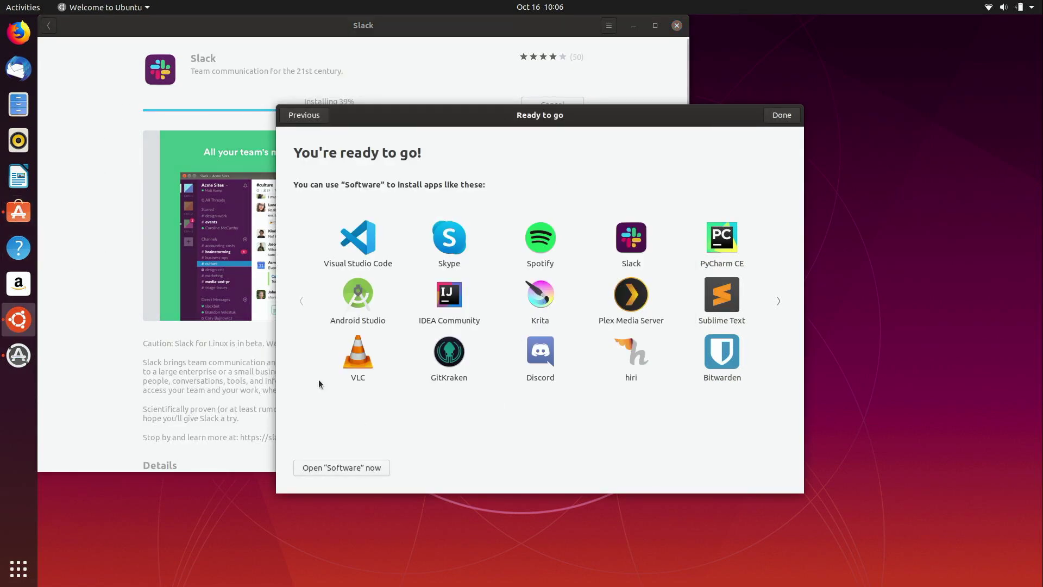
left_click(357, 29)
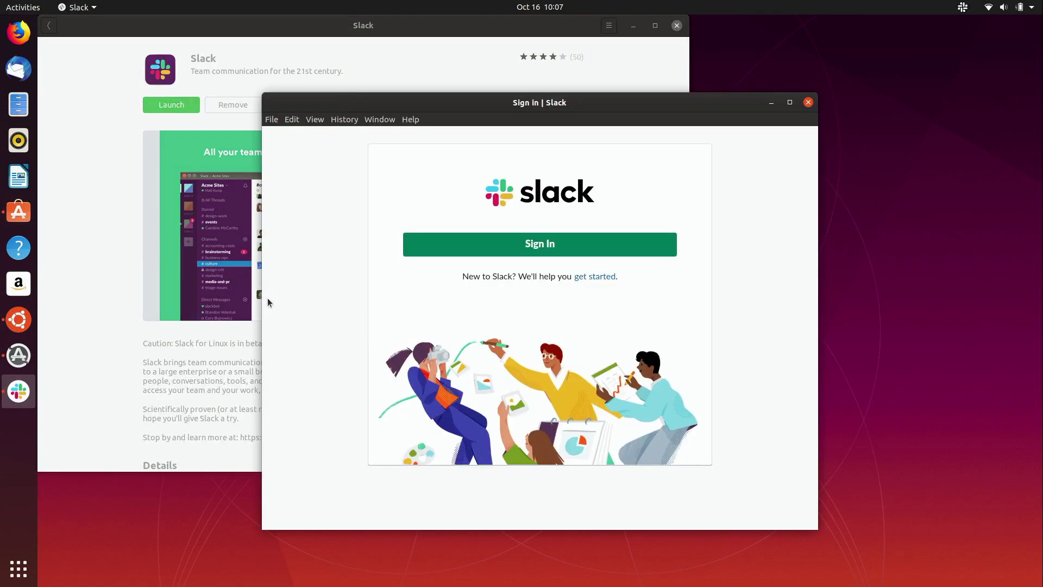
left_click(809, 102)
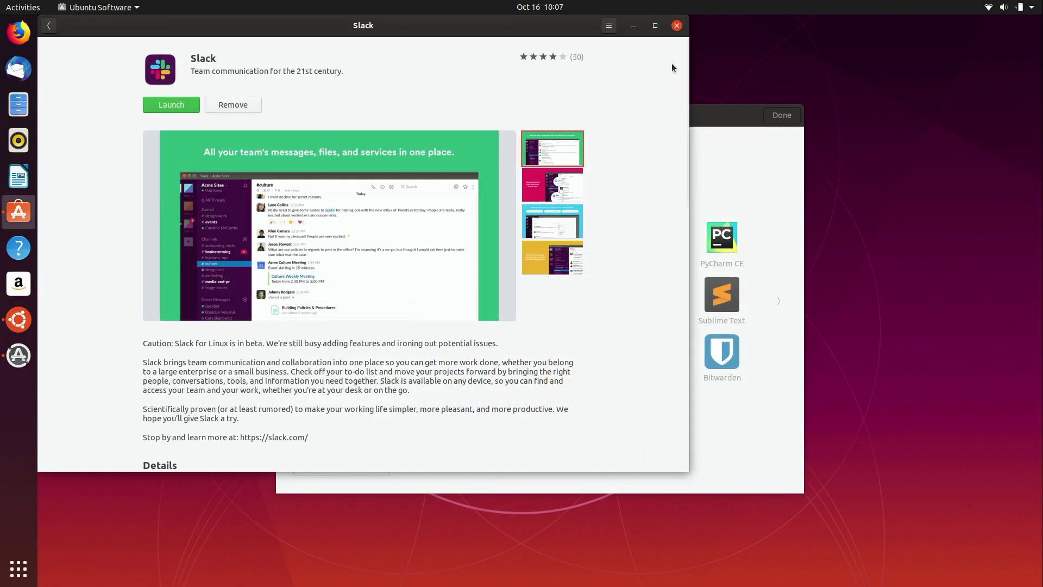
left_click(677, 25)
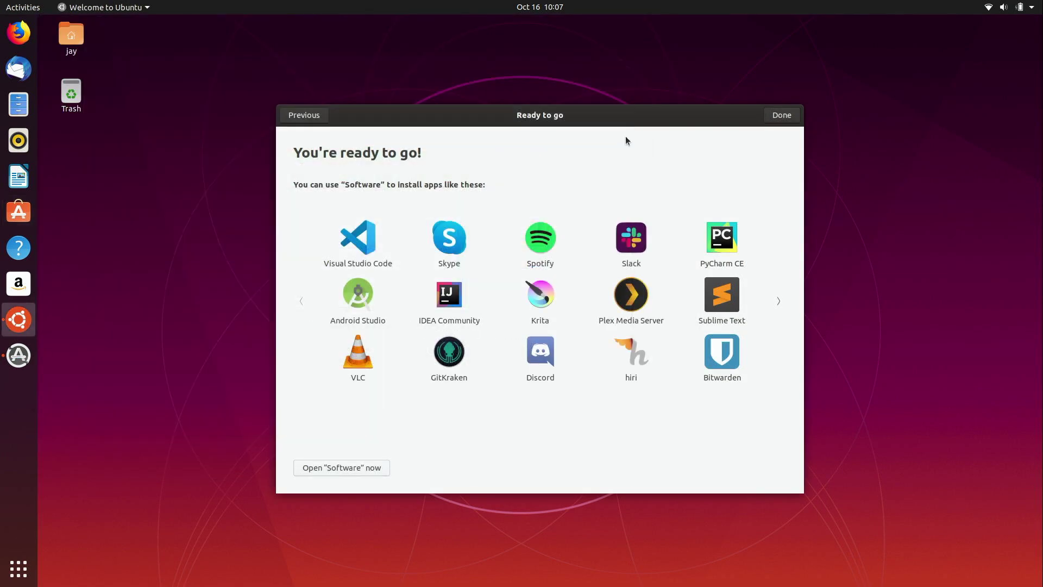
- Open and close Ubuntu Software, finish the welcome dialog with Done, and dismiss the Software Updater prompt
left_click(344, 469)
left_click(226, 99)
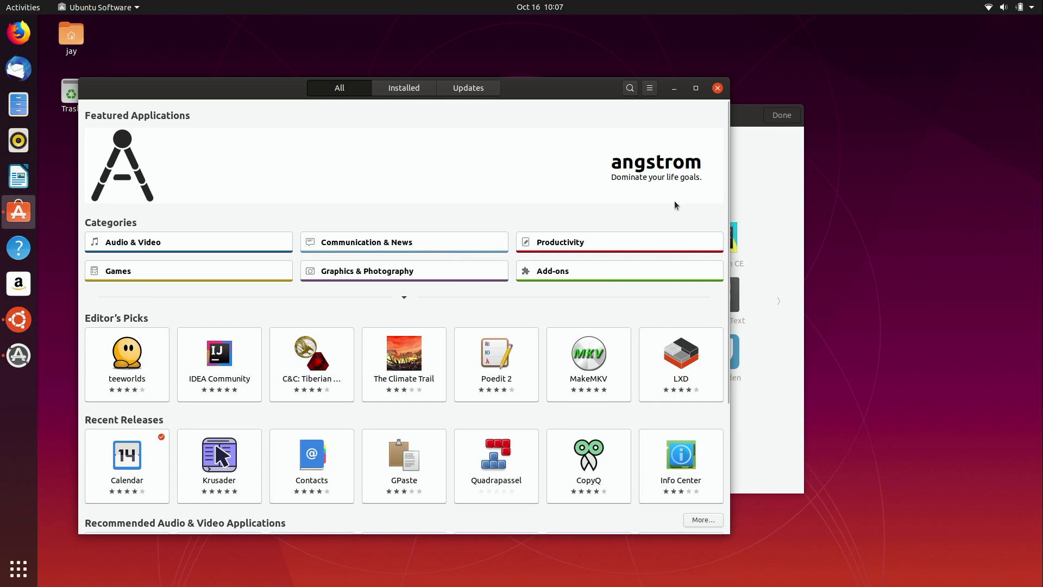
left_click(717, 88)
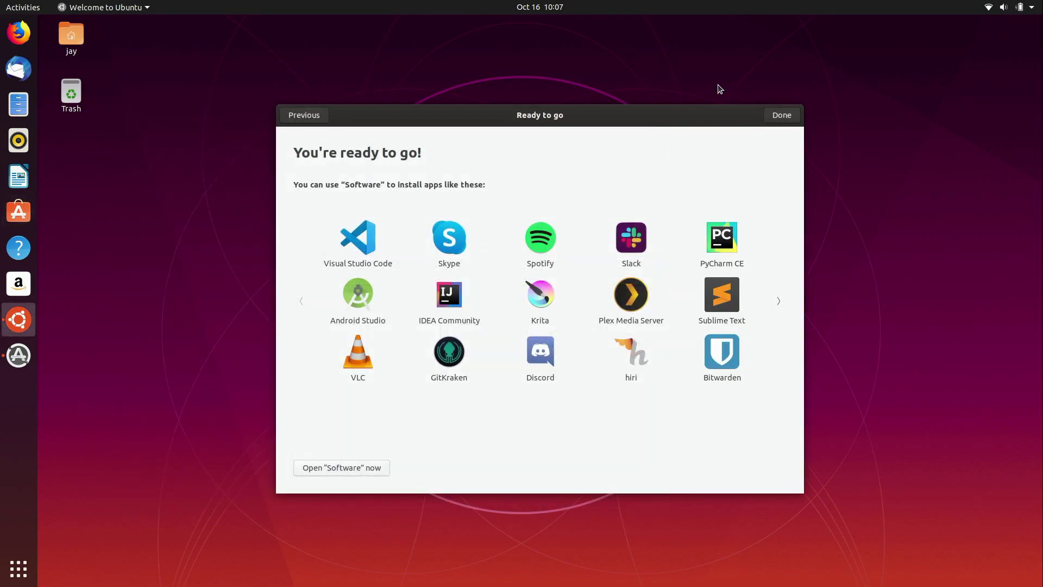
left_click(798, 116)
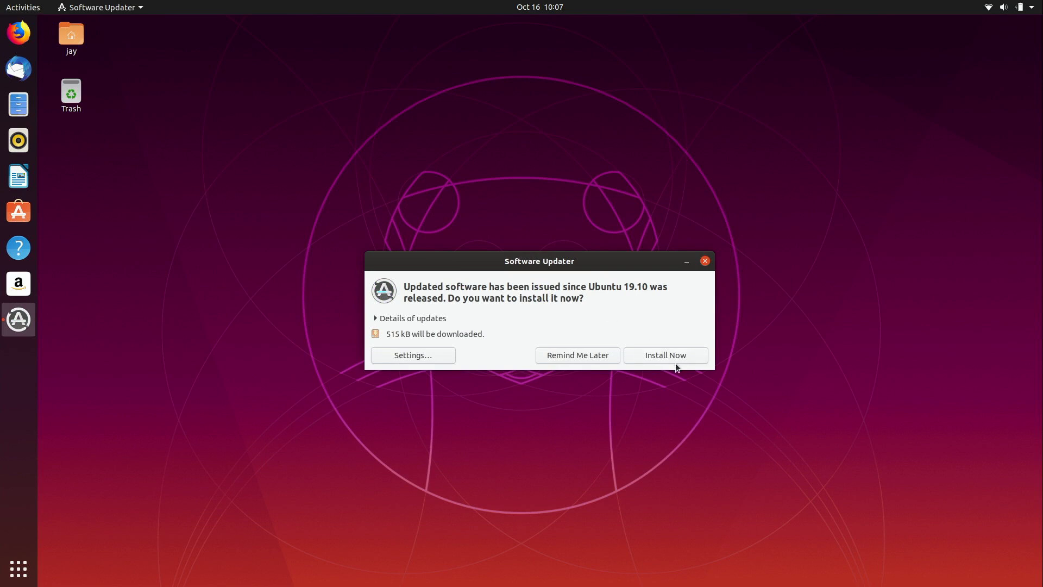
left_click(705, 261)
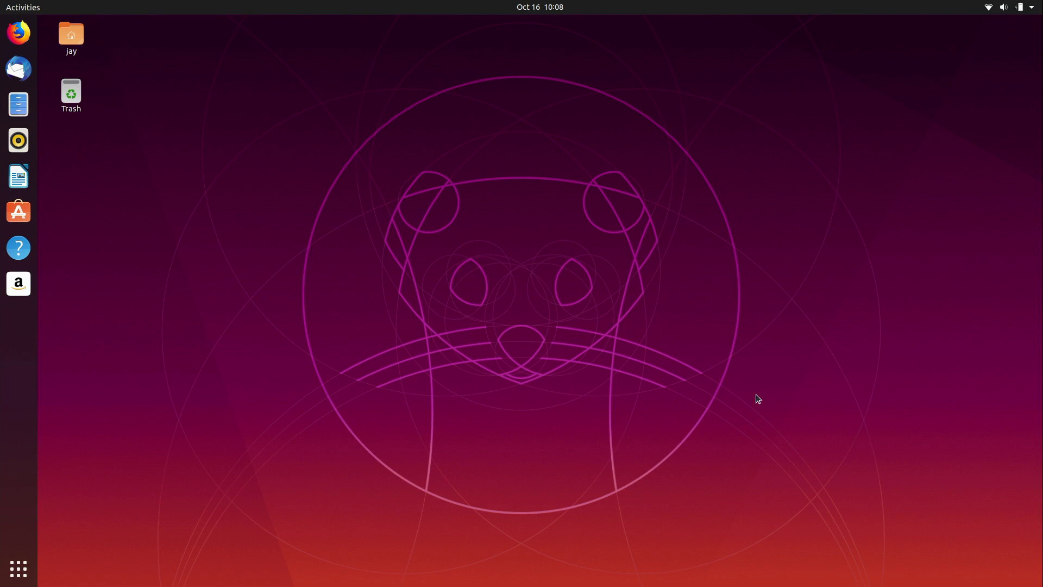
- Search 'softw' to launch Software & Updates and show its Additional Drivers list
key("super")
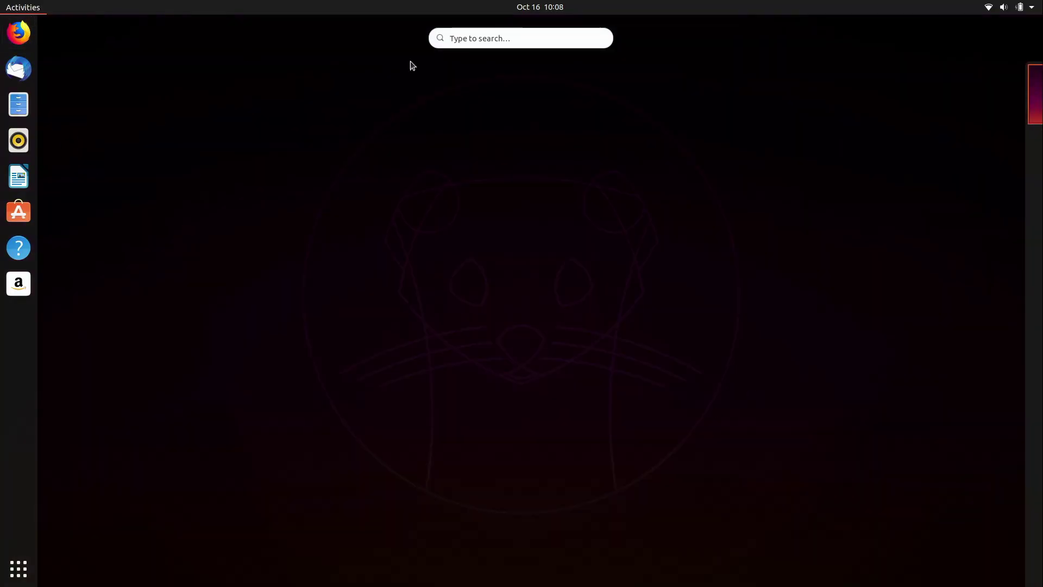
type("softw")
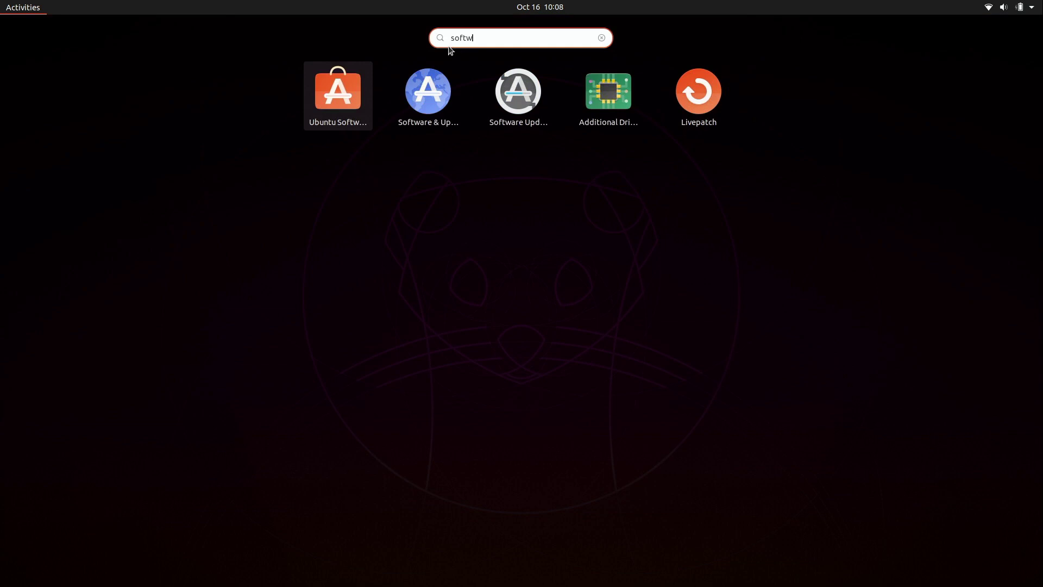
left_click(429, 95)
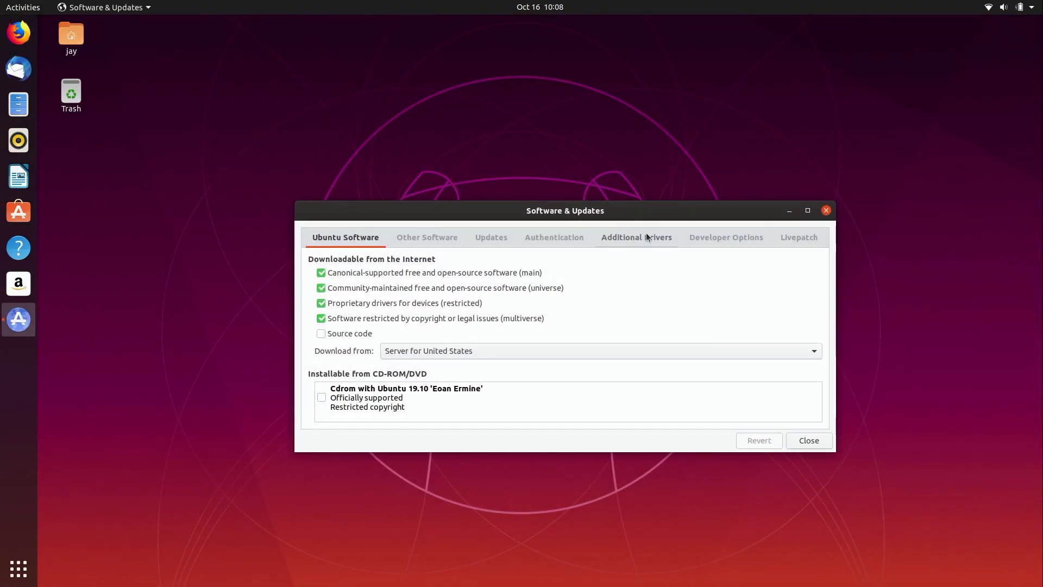
left_click(652, 241)
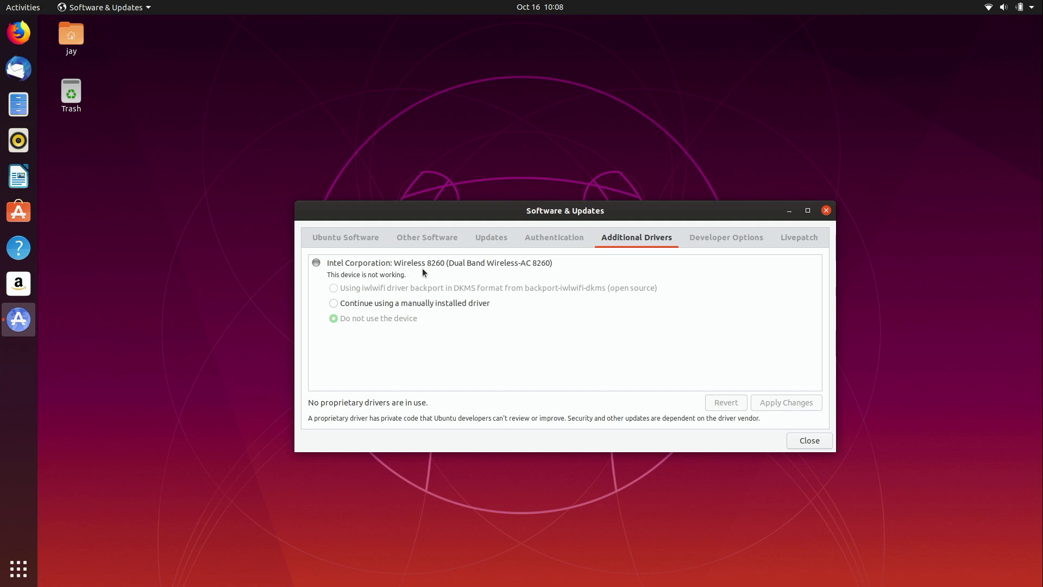
- Switch the Intel Wireless 8260 card to 'Continue using a manually installed driver'
left_click(332, 304)
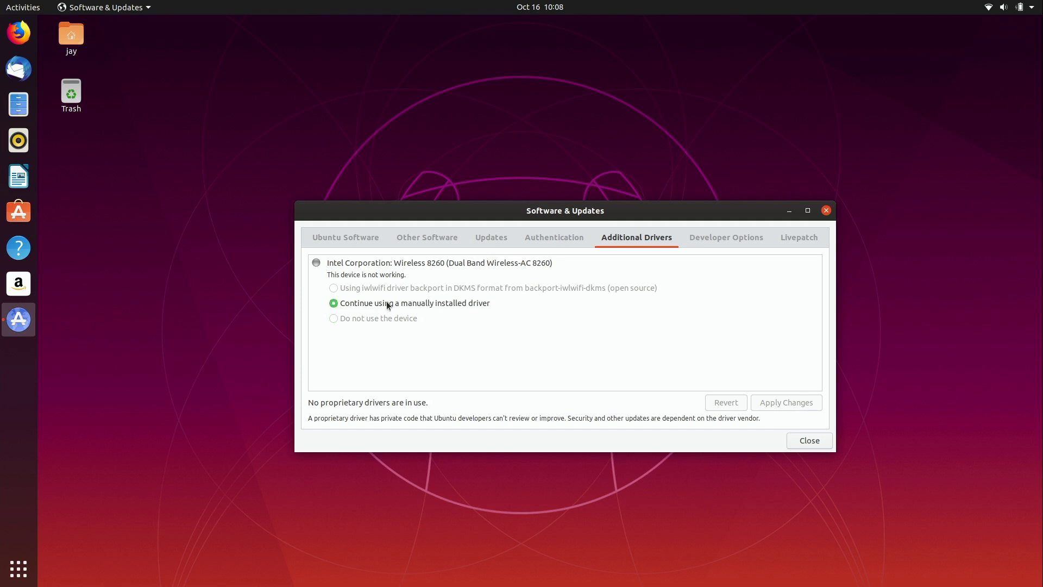